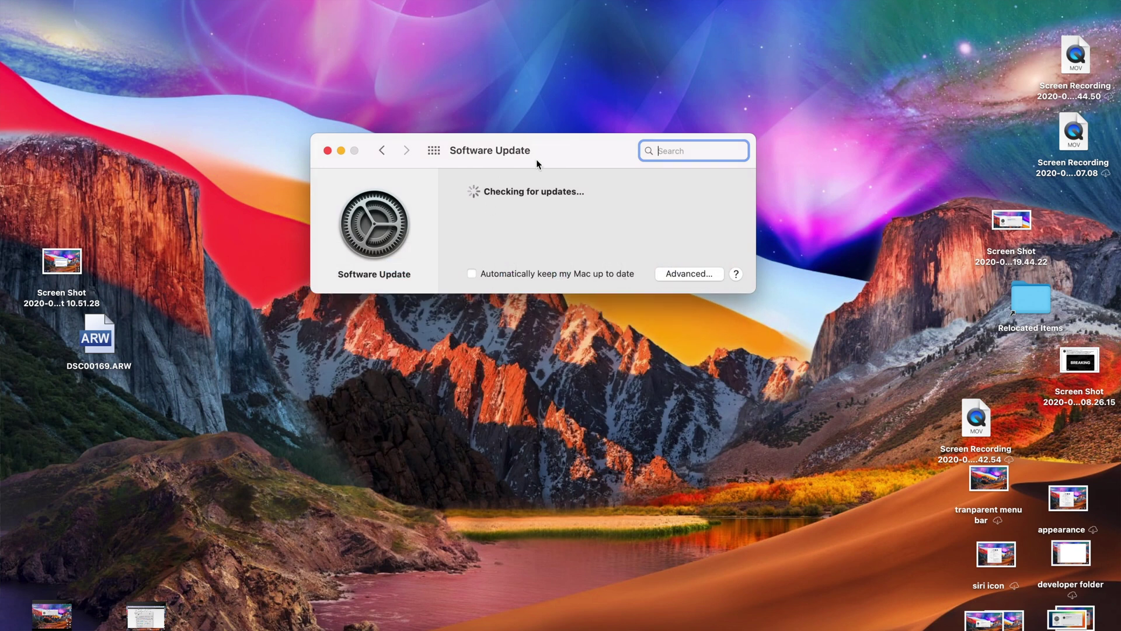
# - Move the Software Update window aside and review the macOS Big Sur Beta 6 update details
pyautogui.moveTo(538, 164); pyautogui.dragTo(511, 192)
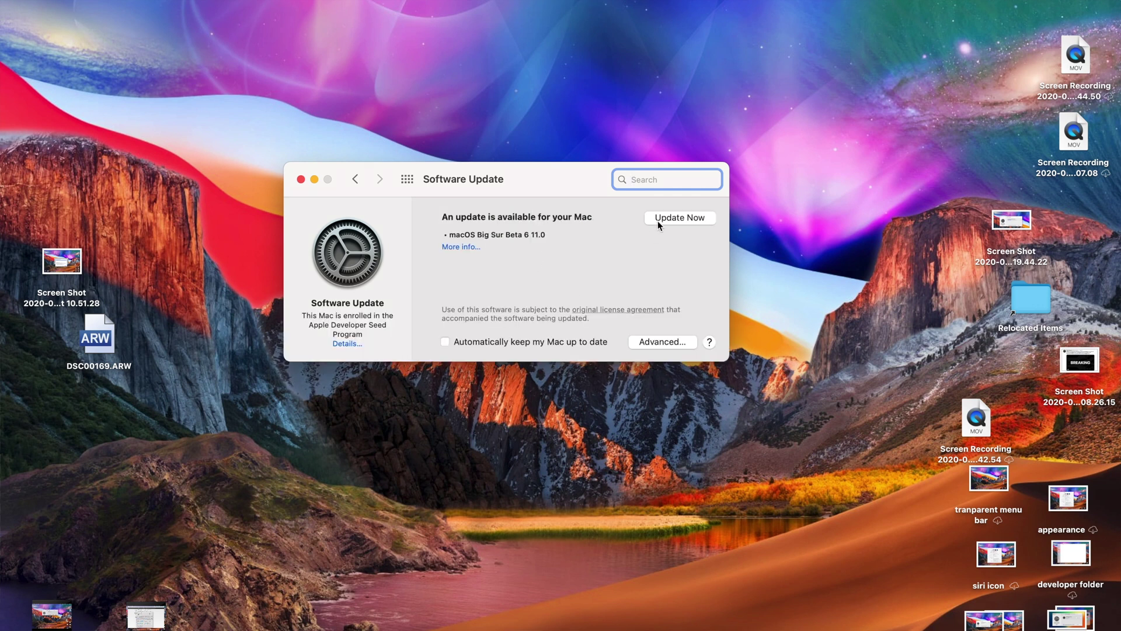
pyautogui.click(461, 246)
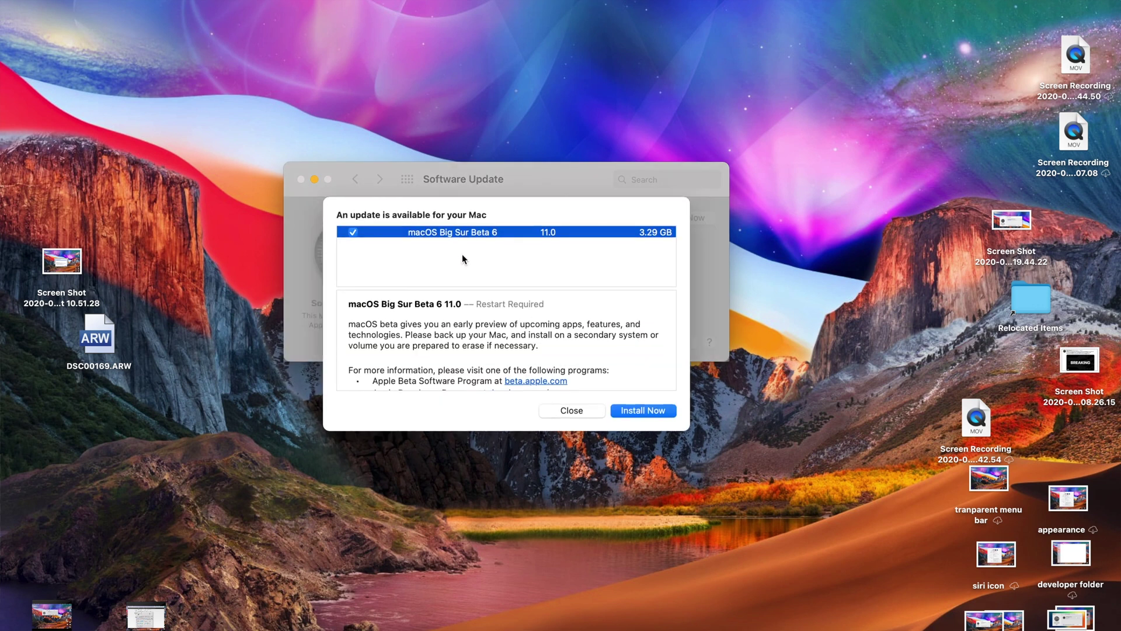
pyautogui.scroll(-3, 467, 374)
pyautogui.scroll(1, 468, 374)
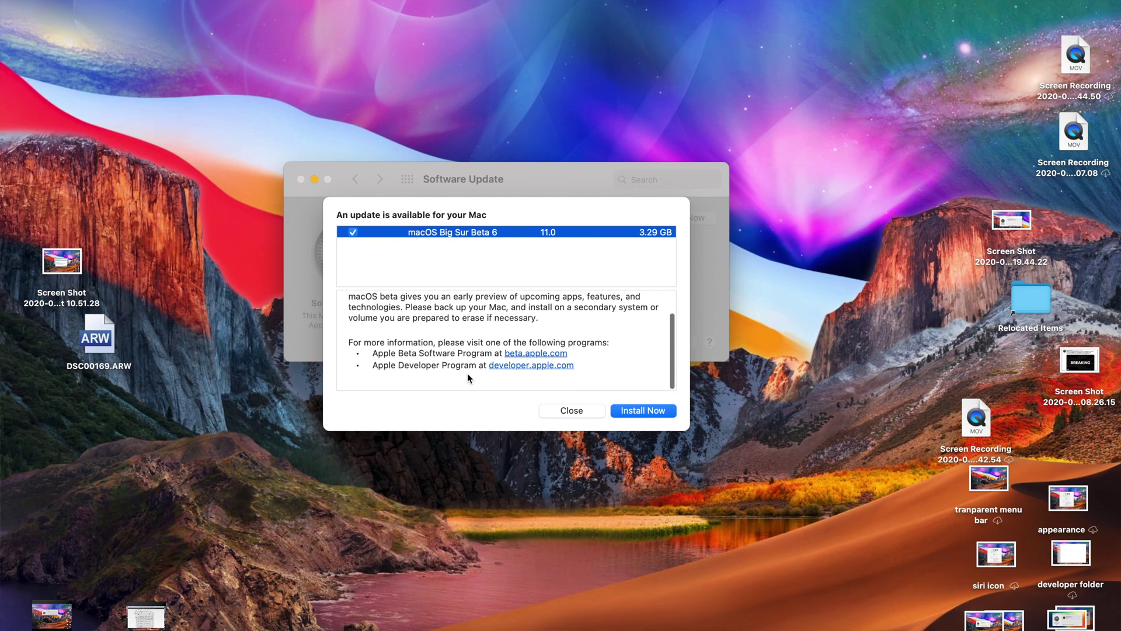
pyautogui.scroll(1, 468, 374)
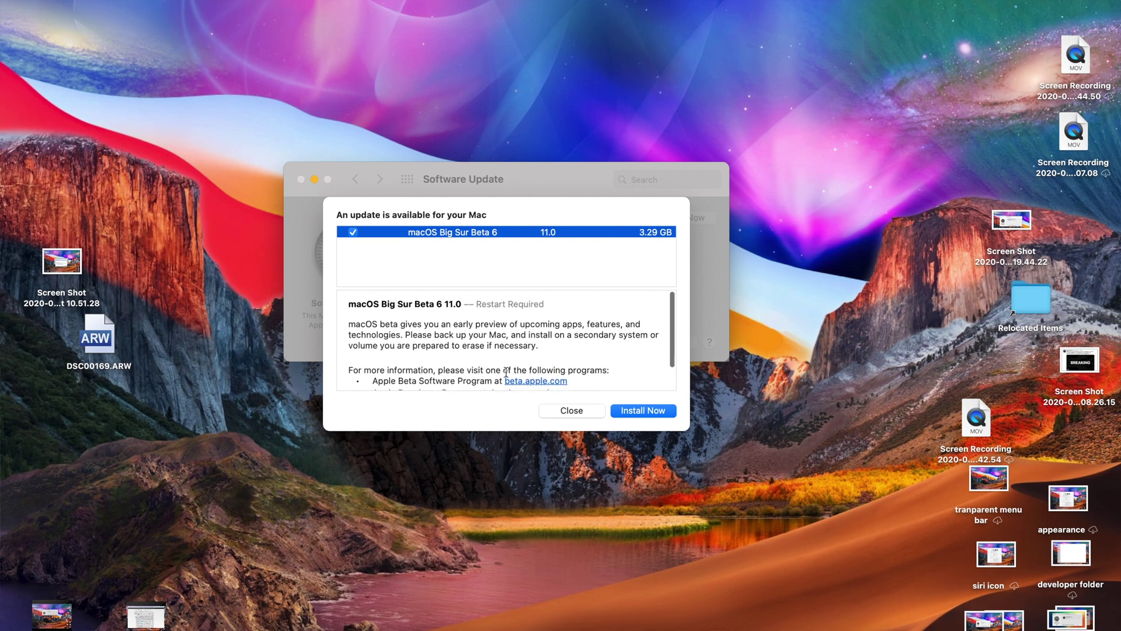
# - Install the macOS Big Sur Beta 6 11.0 update and accept the license to start downloading
pyautogui.click(652, 412)
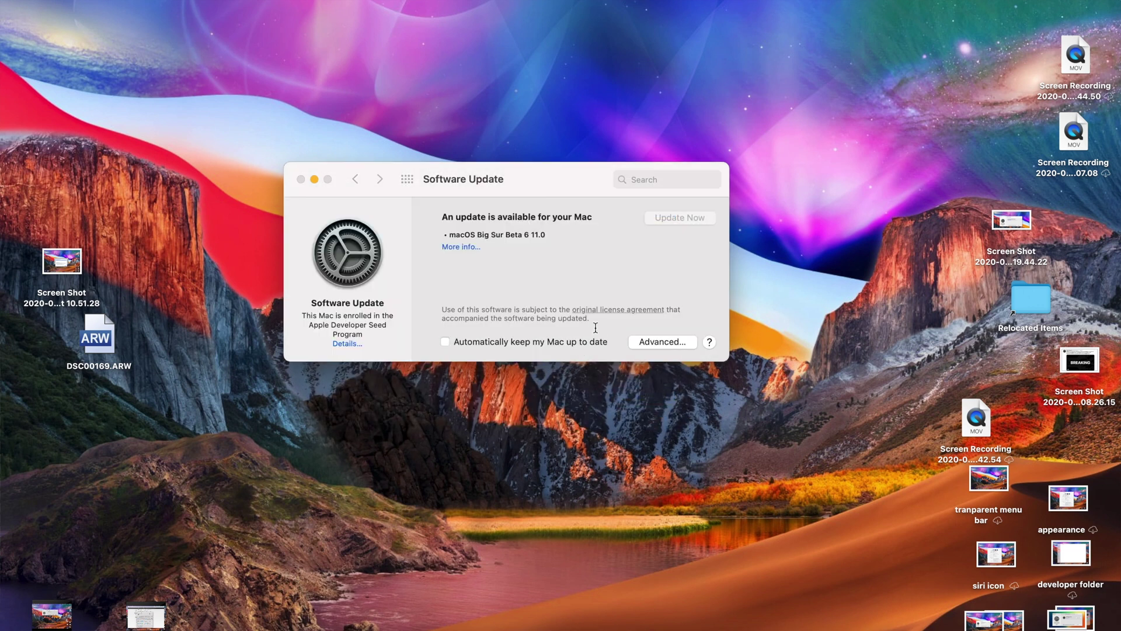
pyautogui.scroll(-10, 576, 300)
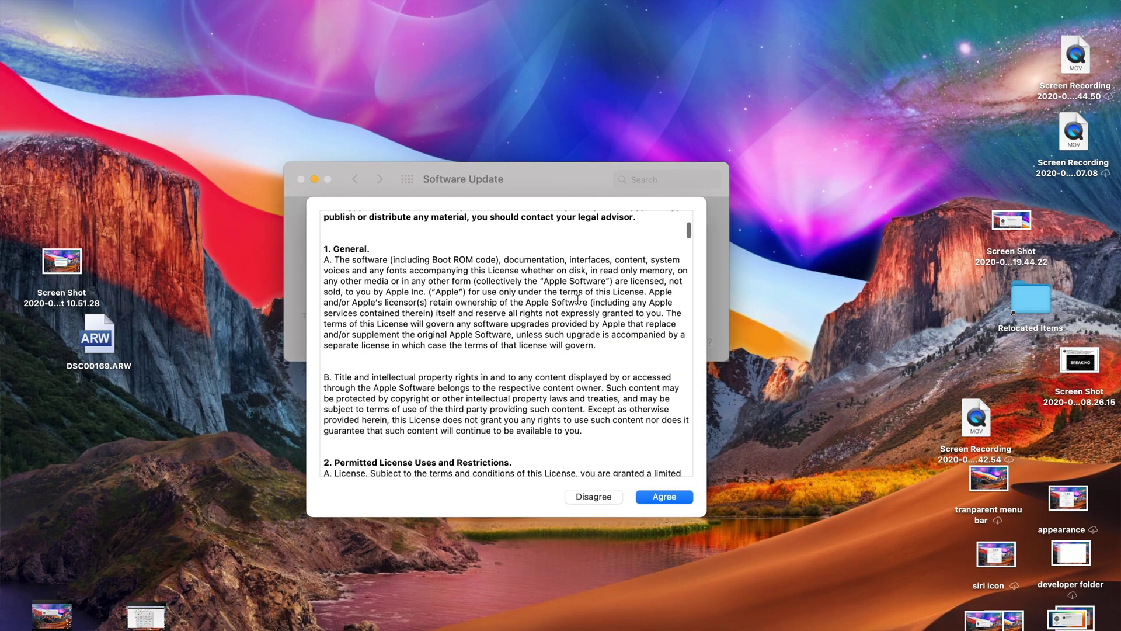
pyautogui.click(665, 497)
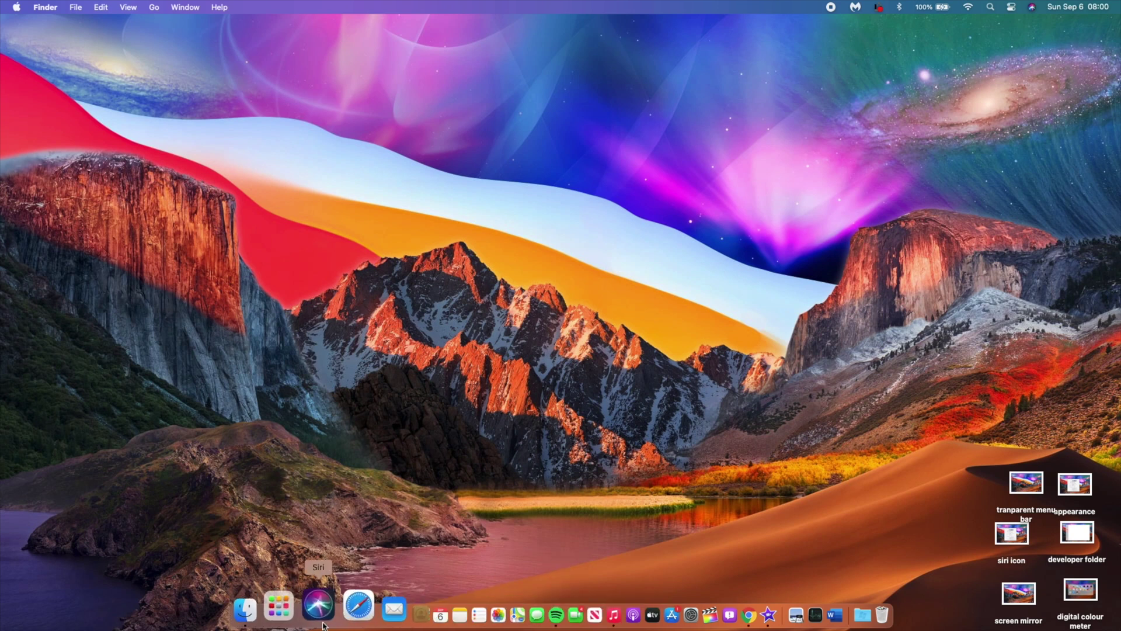
# - Launch Safari, scroll the Start Page, and browse the background image strip in its customization options
pyautogui.click(340, 613)
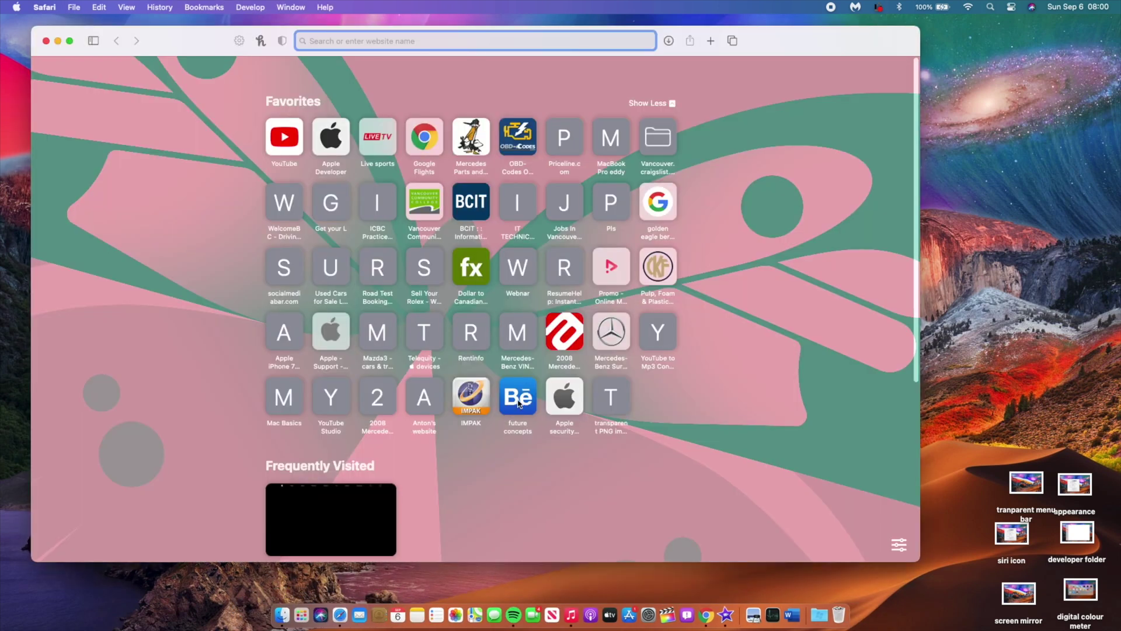
pyautogui.scroll(-5, 806, 501)
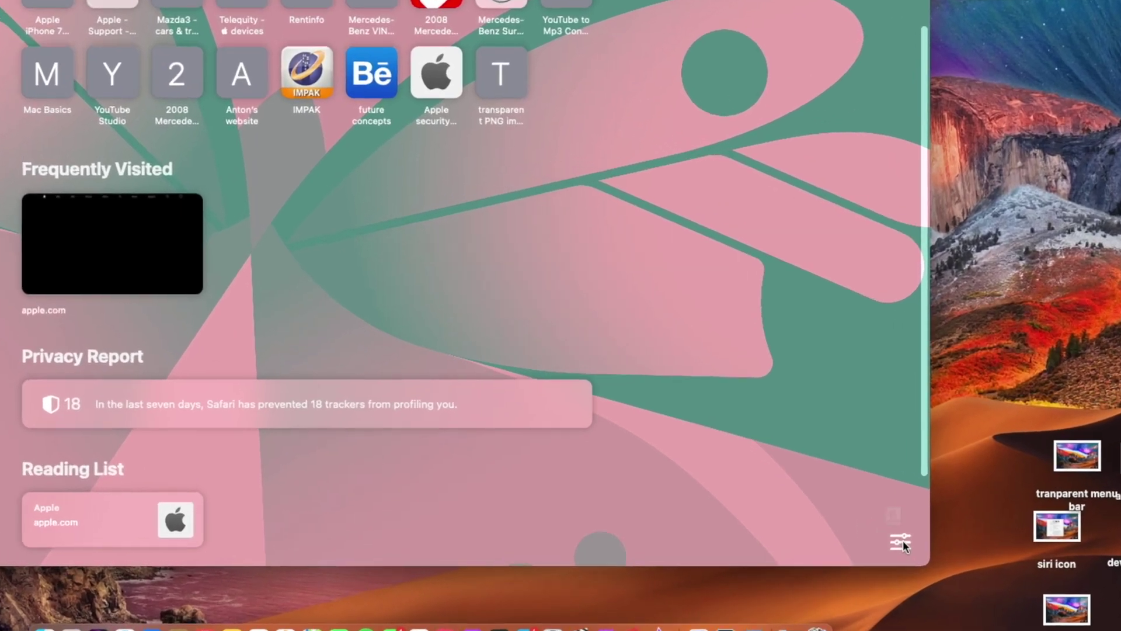
pyautogui.click(899, 545)
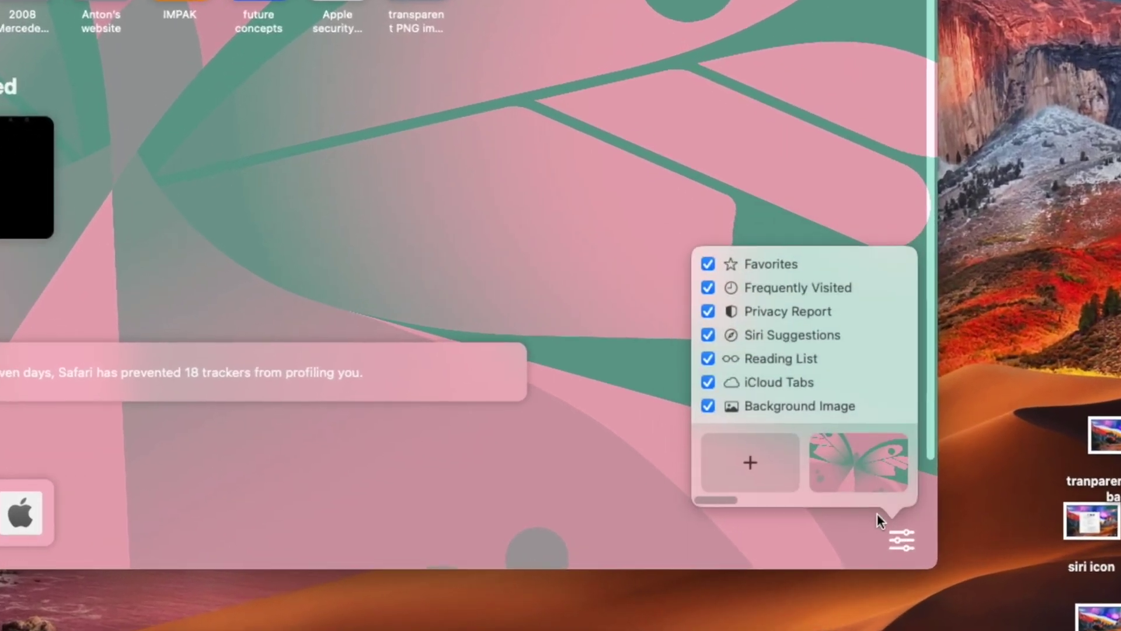
pyautogui.moveTo(699, 497); pyautogui.dragTo(796, 531)
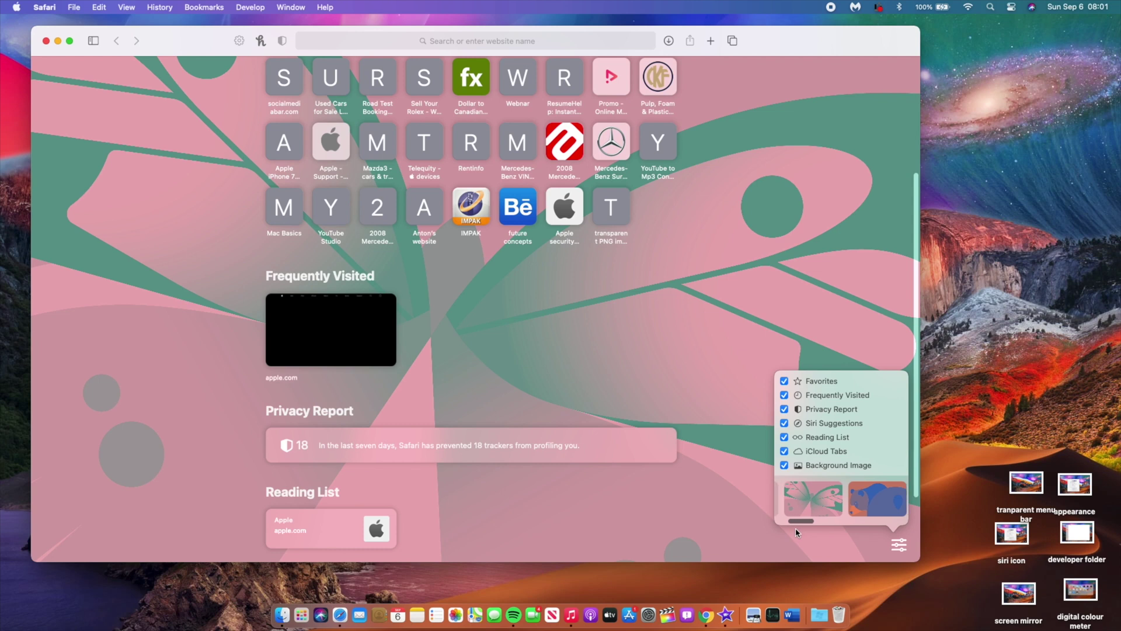
pyautogui.moveTo(795, 530); pyautogui.dragTo(823, 527)
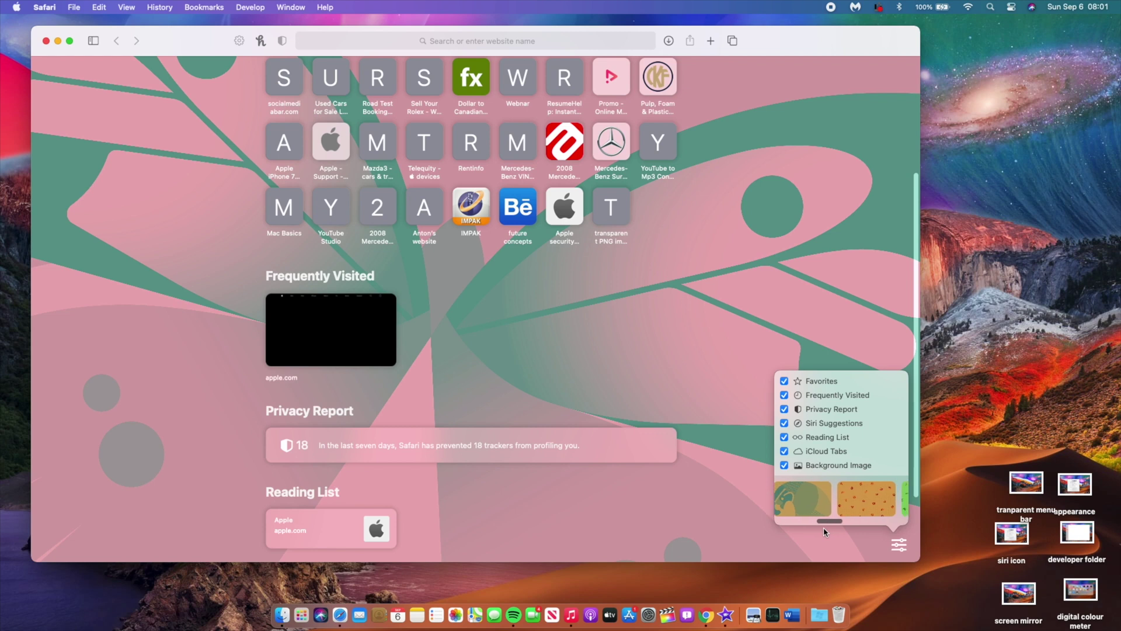
# - Put Safari in full screen and open Safari Preferences from the Safari menu
pyautogui.click(69, 41)
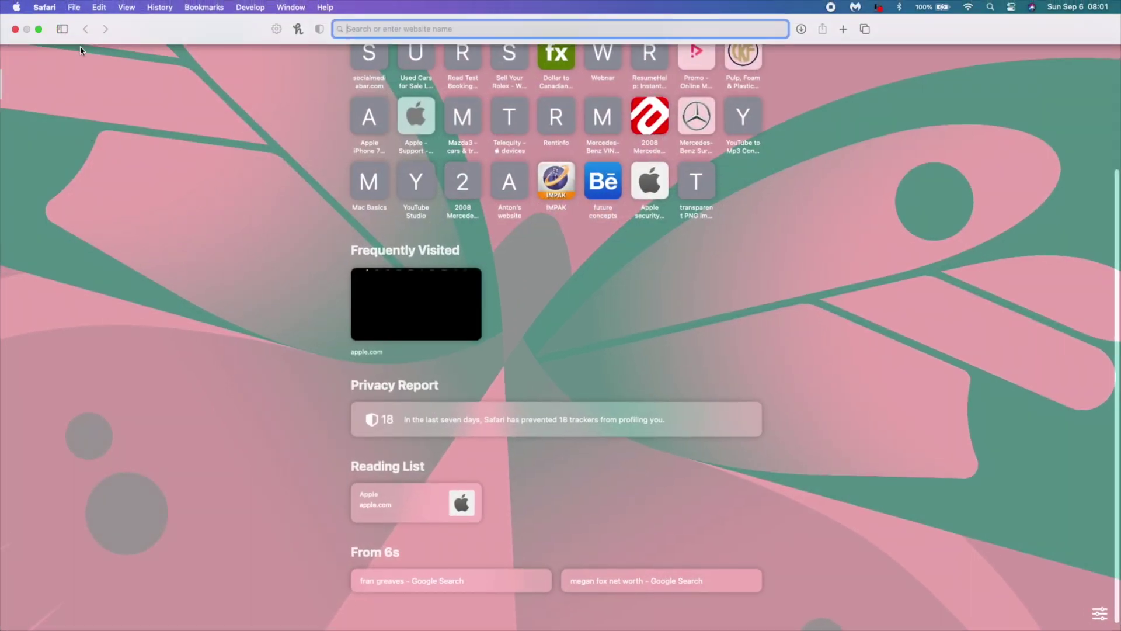
pyautogui.click(44, 7)
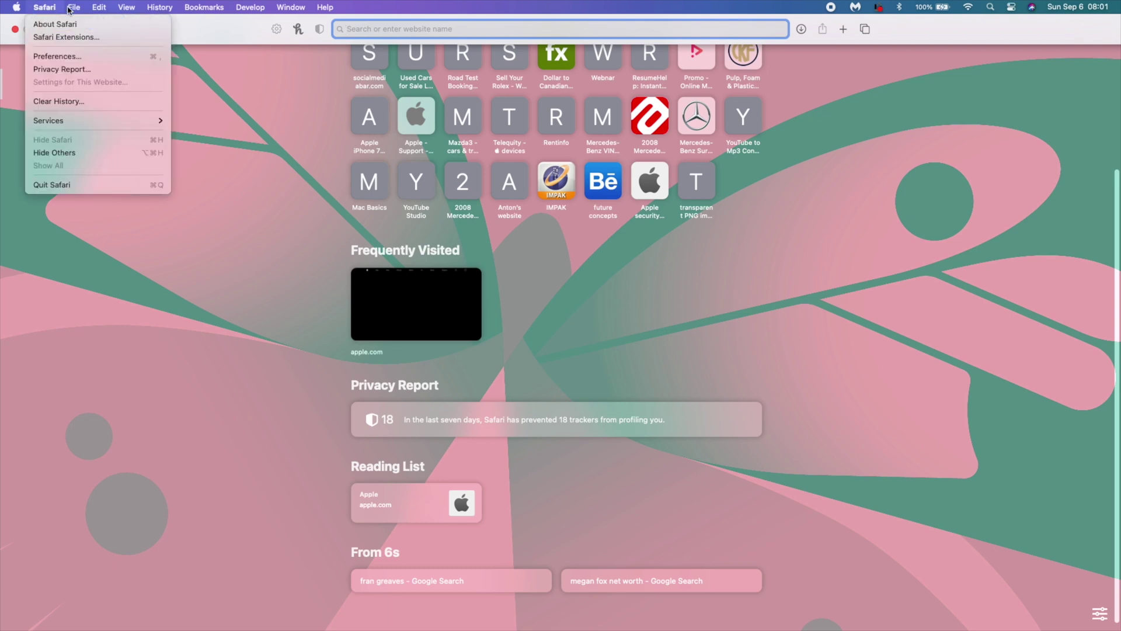
pyautogui.click(39, 7)
pyautogui.click(42, 7)
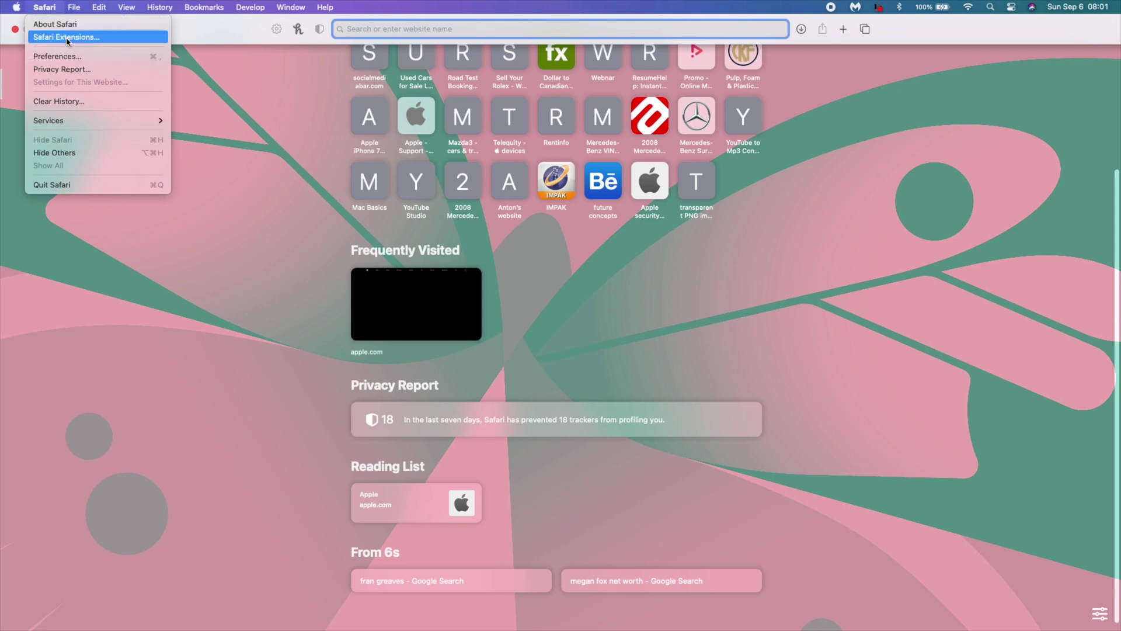
pyautogui.click(64, 56)
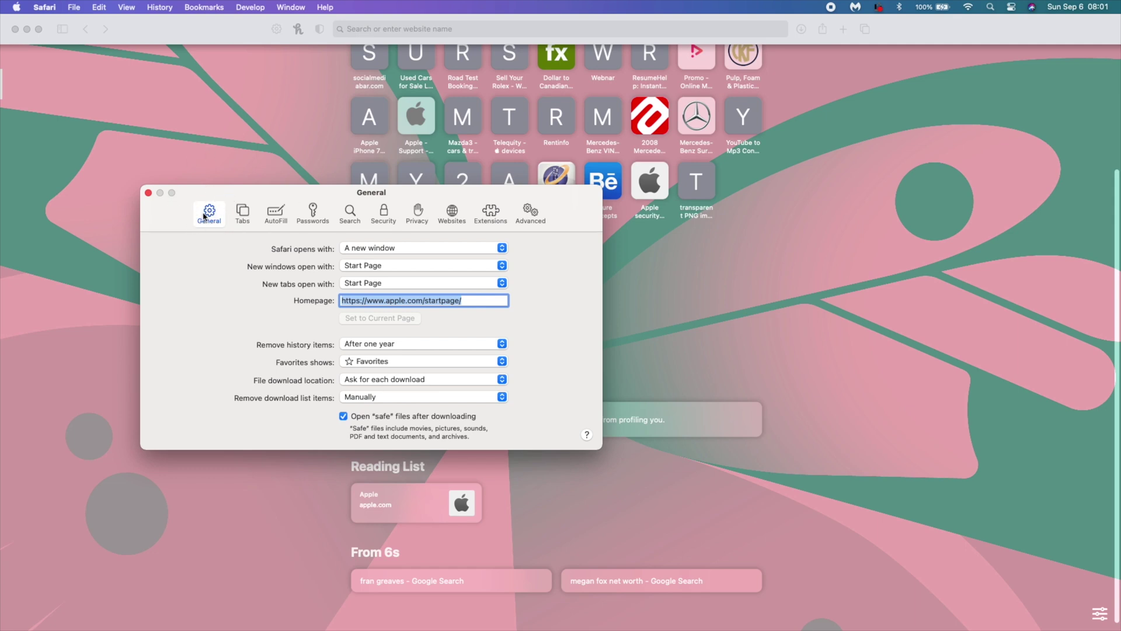
# - Keep Start Page for new windows and new tabs, then close Preferences and the browser window
pyautogui.click(398, 268)
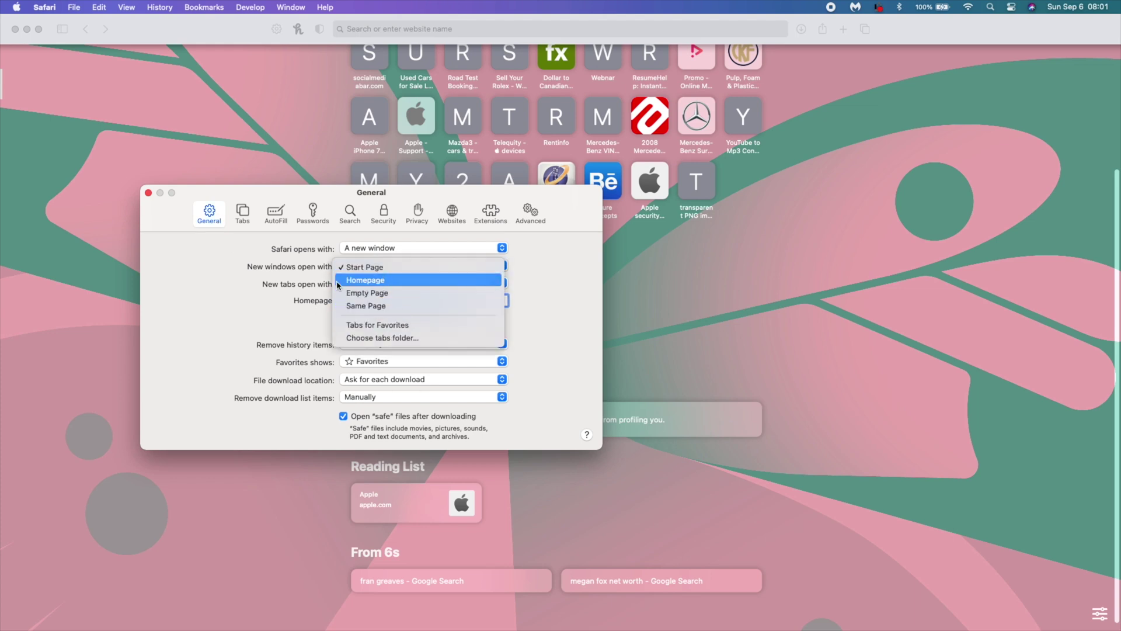
pyautogui.click(297, 305)
pyautogui.click(411, 286)
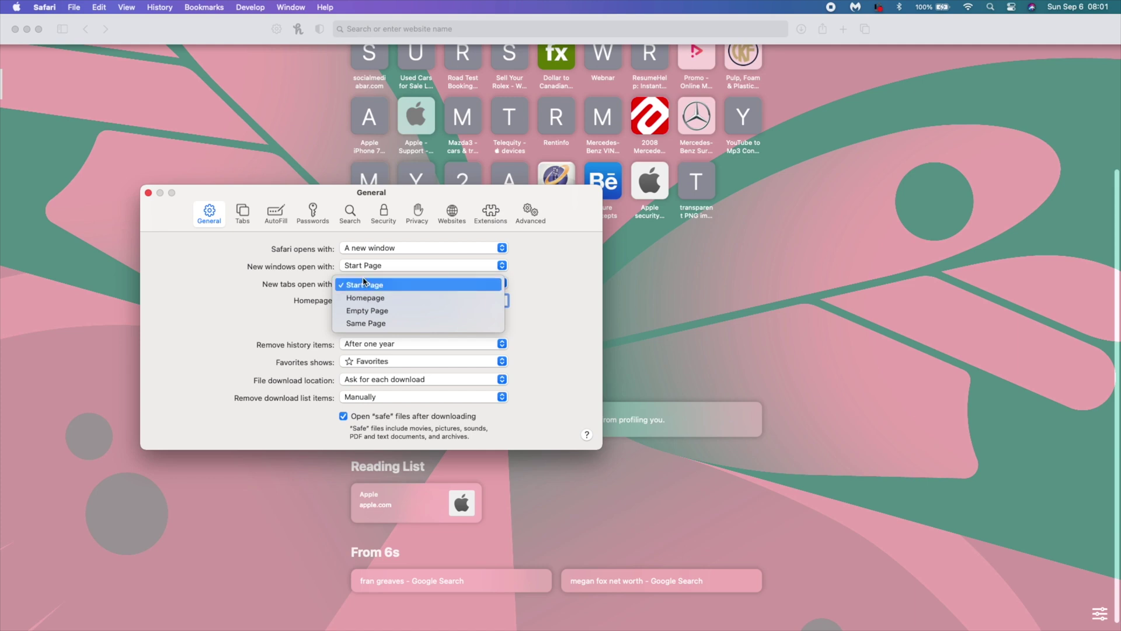
pyautogui.click(365, 284)
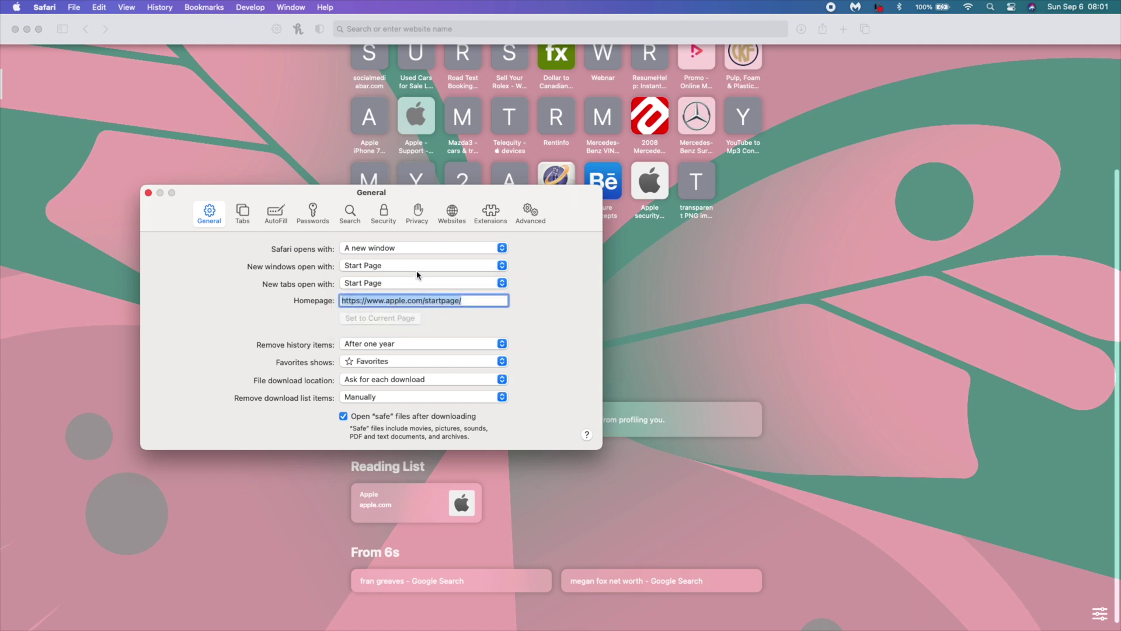
pyautogui.click(450, 272)
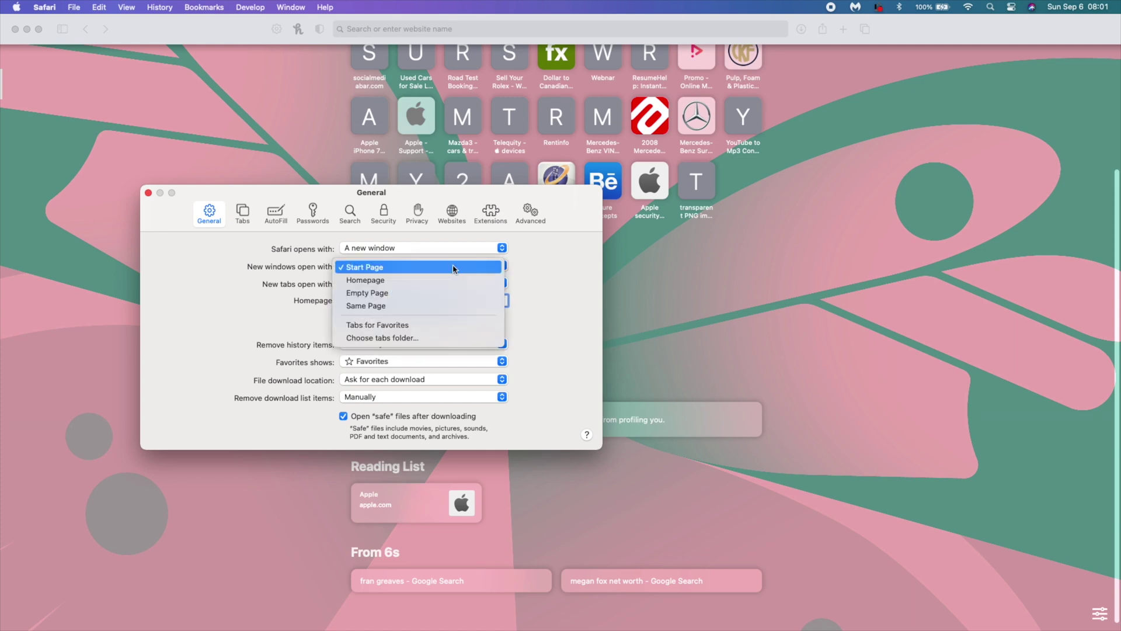
pyautogui.click(387, 268)
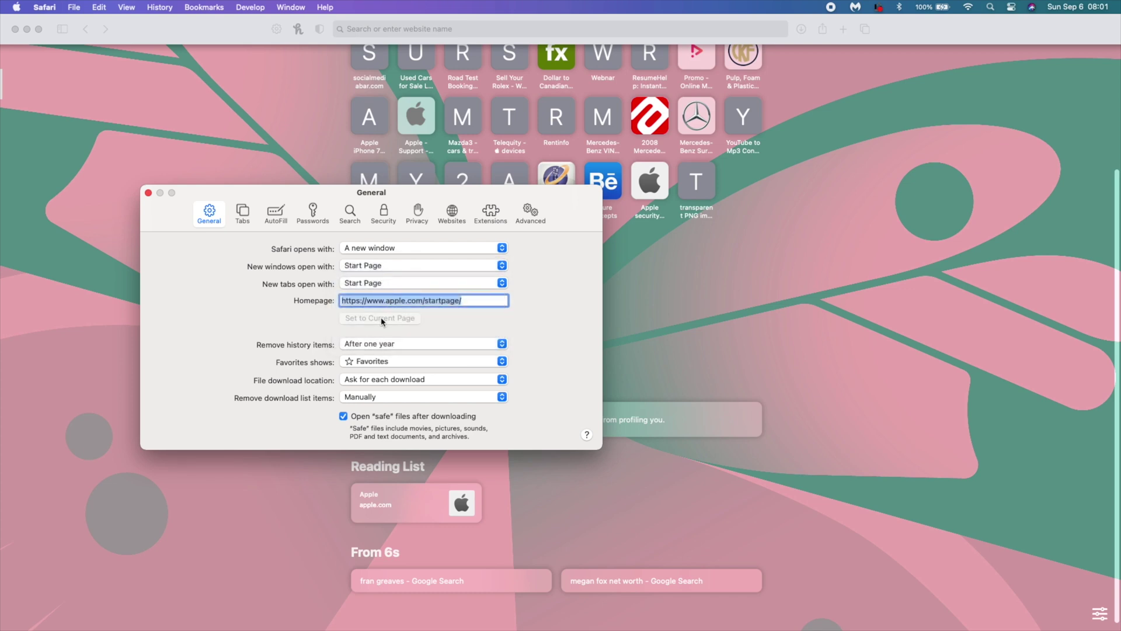
pyautogui.click(148, 193)
pyautogui.click(14, 27)
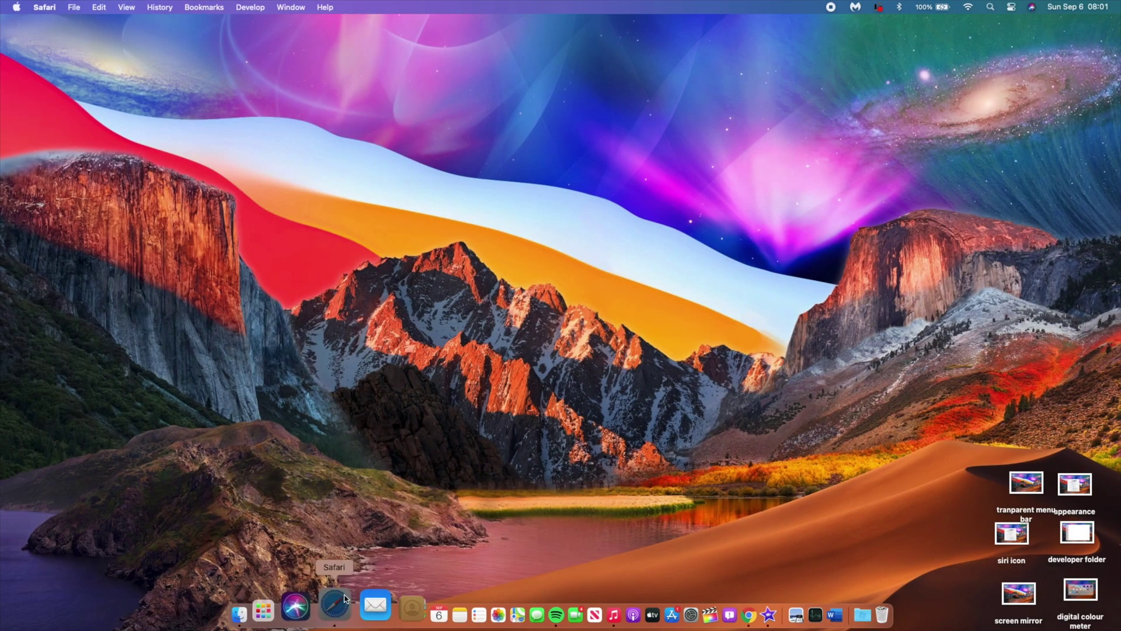
# - Open a new Safari window with a second Start Page tab and apply the orange food-pattern background
pyautogui.click(335, 605)
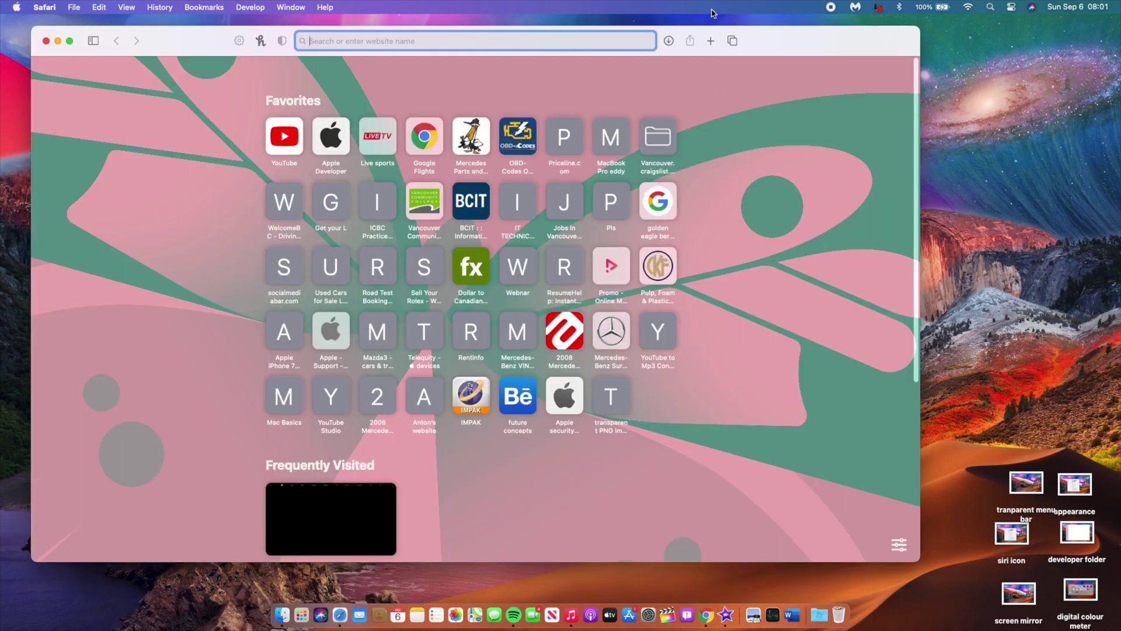
pyautogui.click(710, 42)
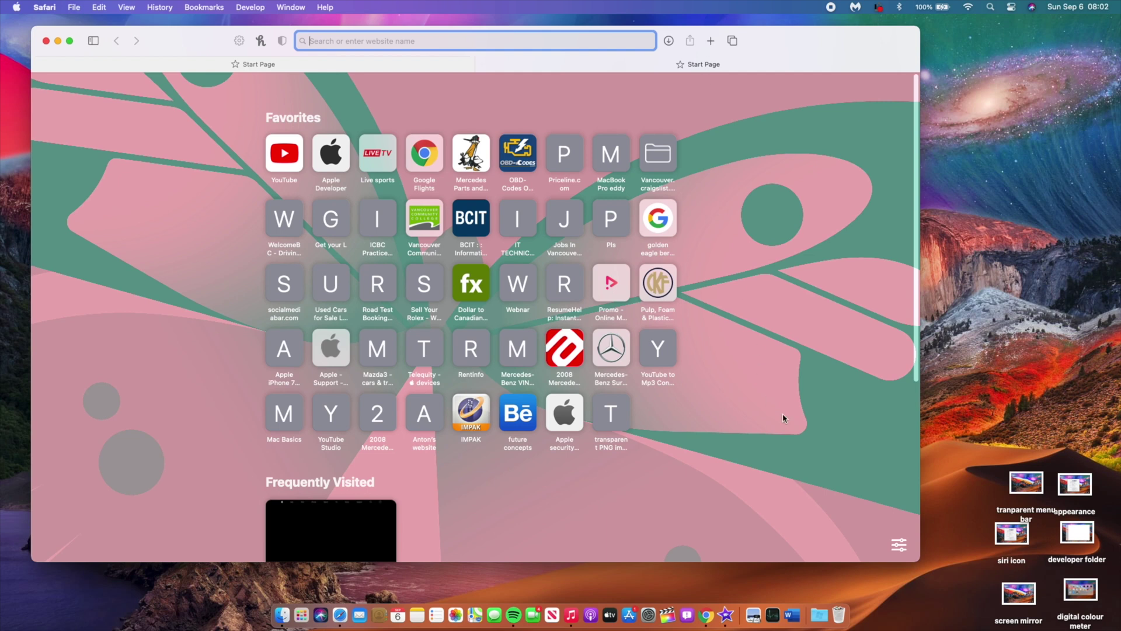
pyautogui.click(899, 544)
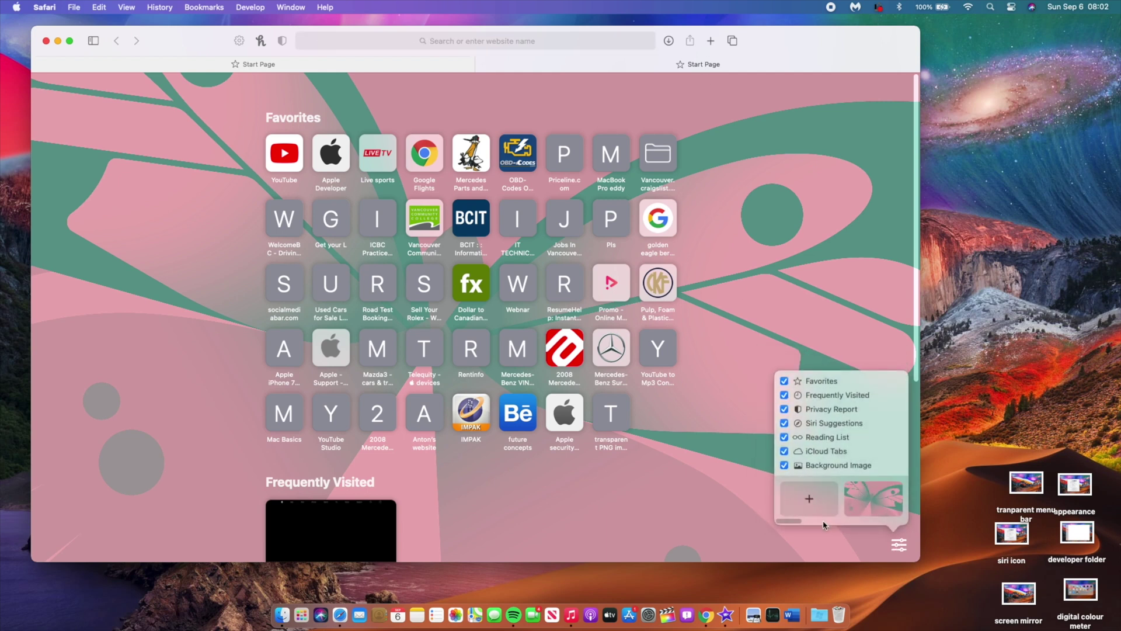
pyautogui.moveTo(796, 523); pyautogui.dragTo(856, 526)
pyautogui.click(874, 506)
pyautogui.click(819, 505)
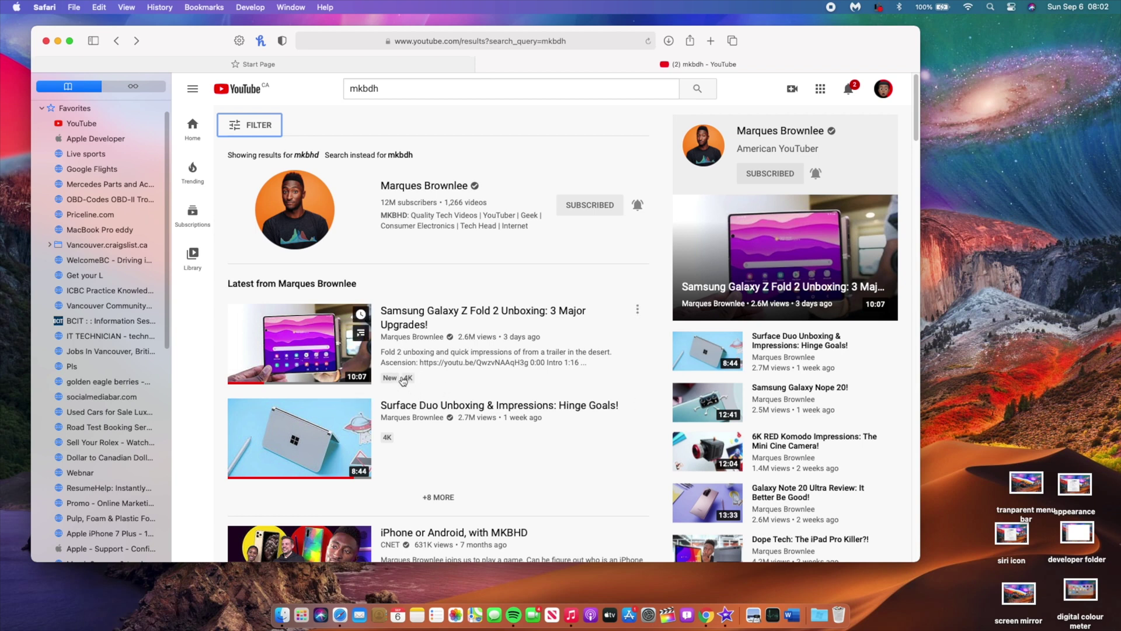
# - Play the Samsung Galaxy Z Fold 2 Unboxing video, skip the ad, check Quality options, then pause
pyautogui.click(334, 356)
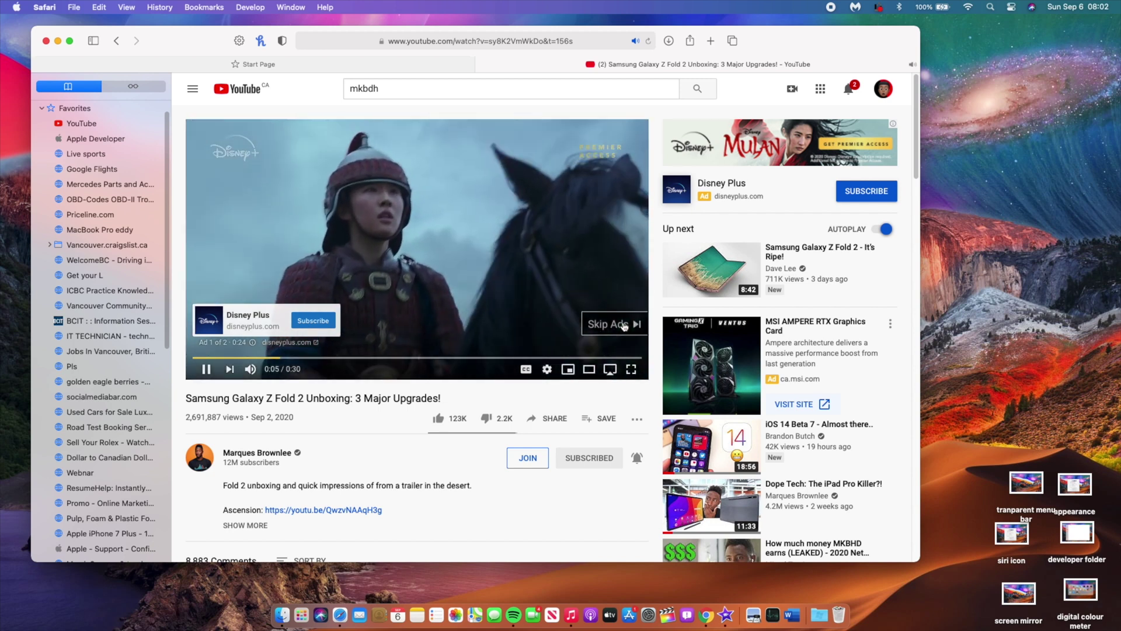
pyautogui.click(623, 325)
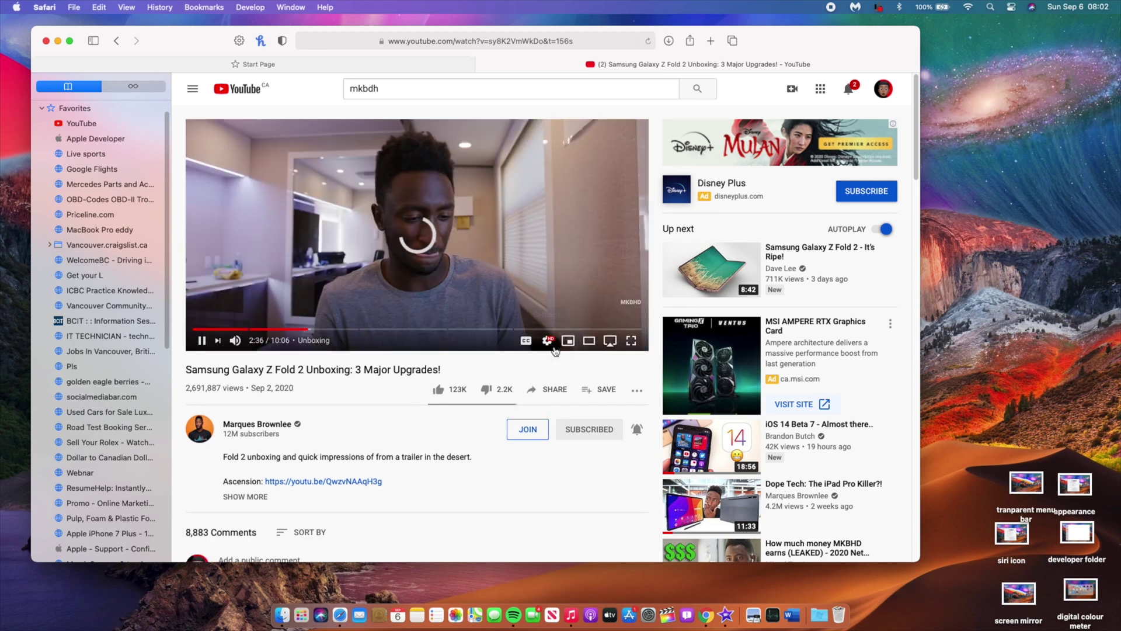
pyautogui.click(549, 342)
pyautogui.click(576, 307)
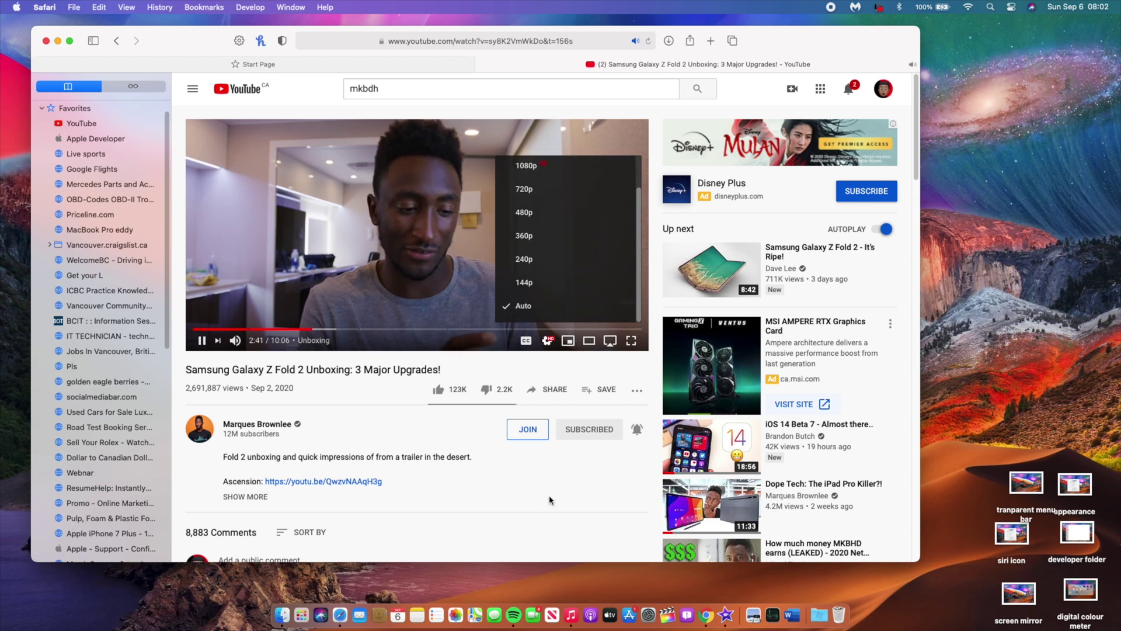
pyautogui.click(381, 217)
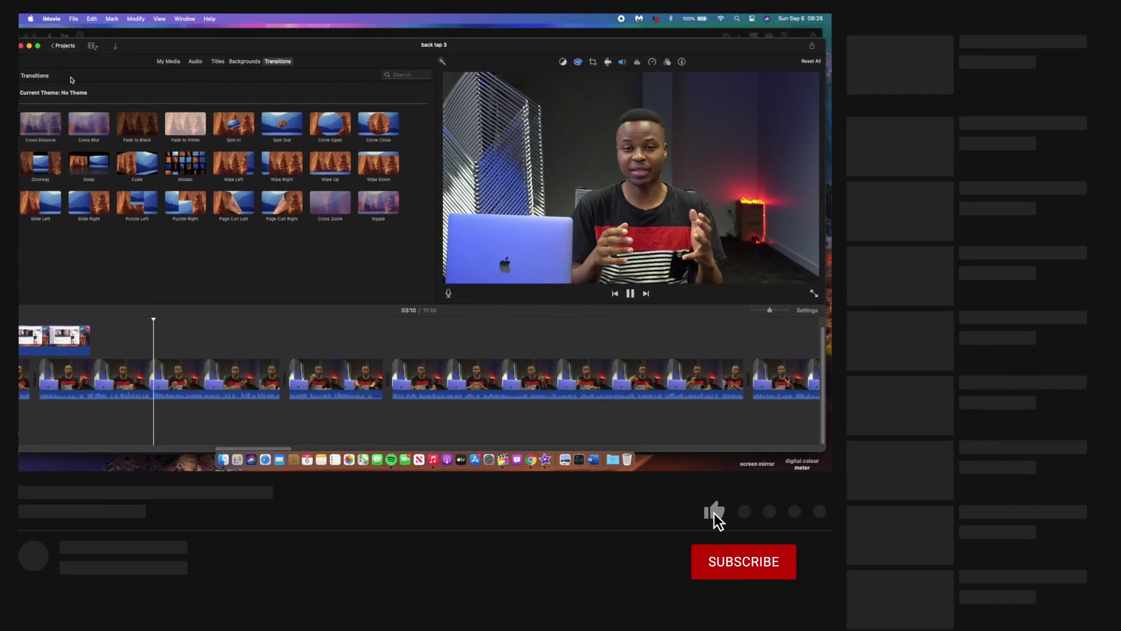
# - Move the iMovie window aside, then shift the Final Cut Pro window lower and to the left
pyautogui.moveTo(283, 52); pyautogui.dragTo(19, 257)
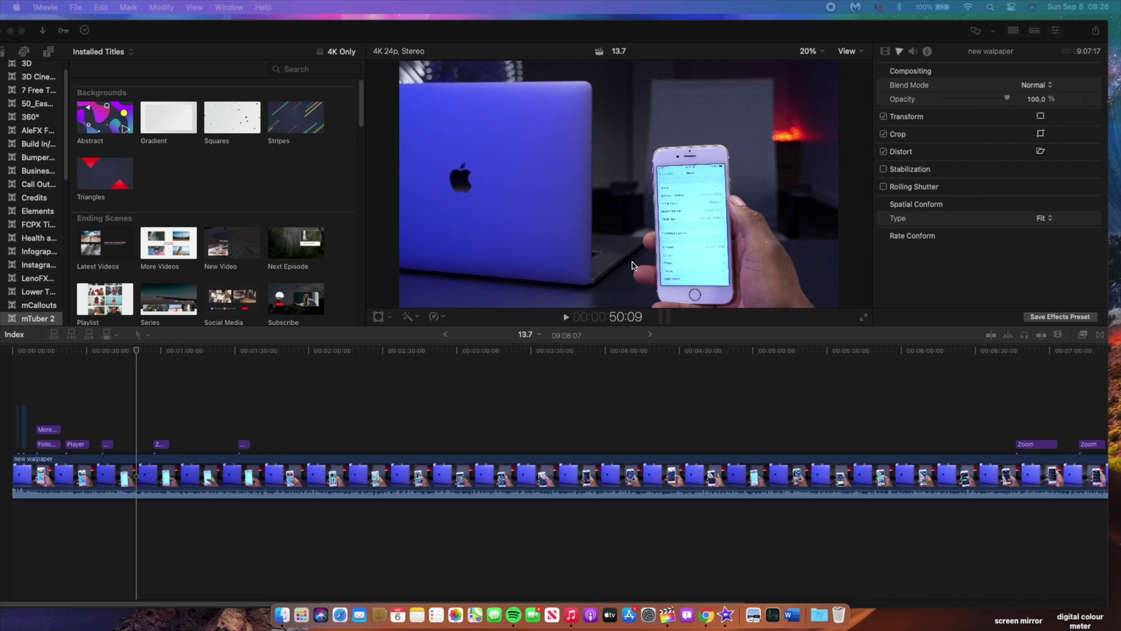
pyautogui.moveTo(631, 39); pyautogui.dragTo(628, 59)
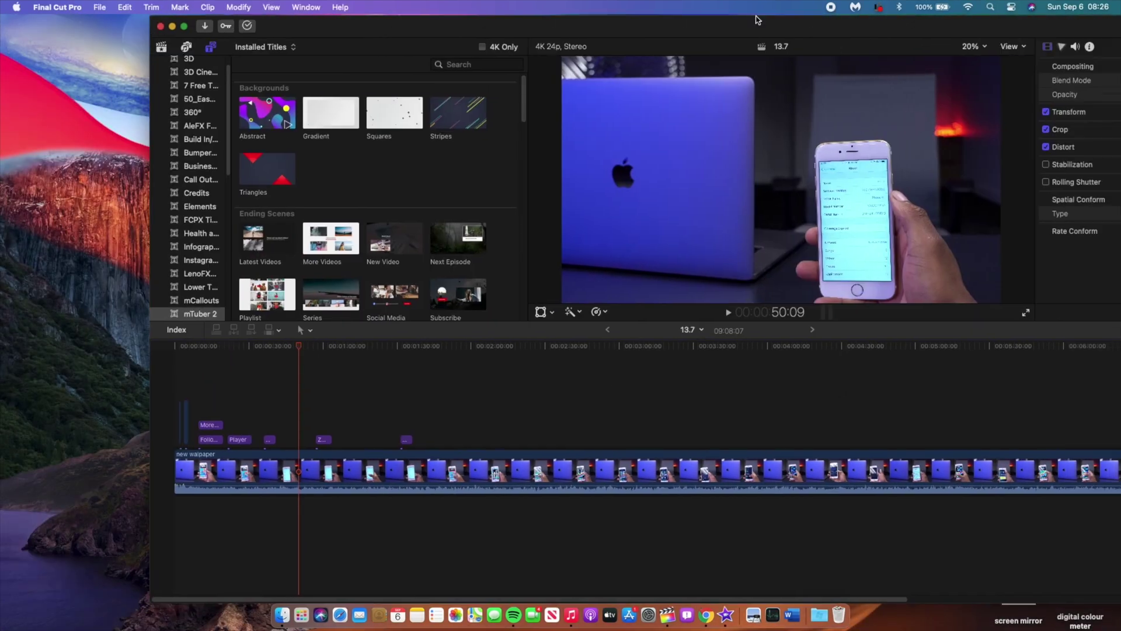
pyautogui.moveTo(658, 16); pyautogui.dragTo(598, 14)
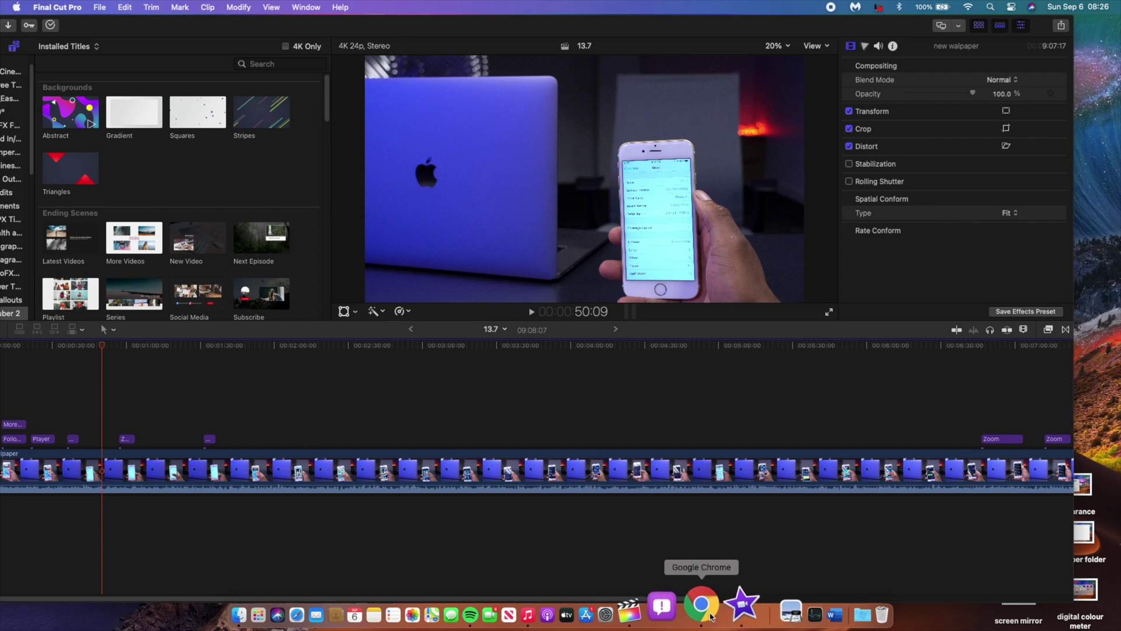
# - In YouTube Studio, view the unlisted iOS 14 beta 7 video's details and return to the videos list
pyautogui.click(690, 608)
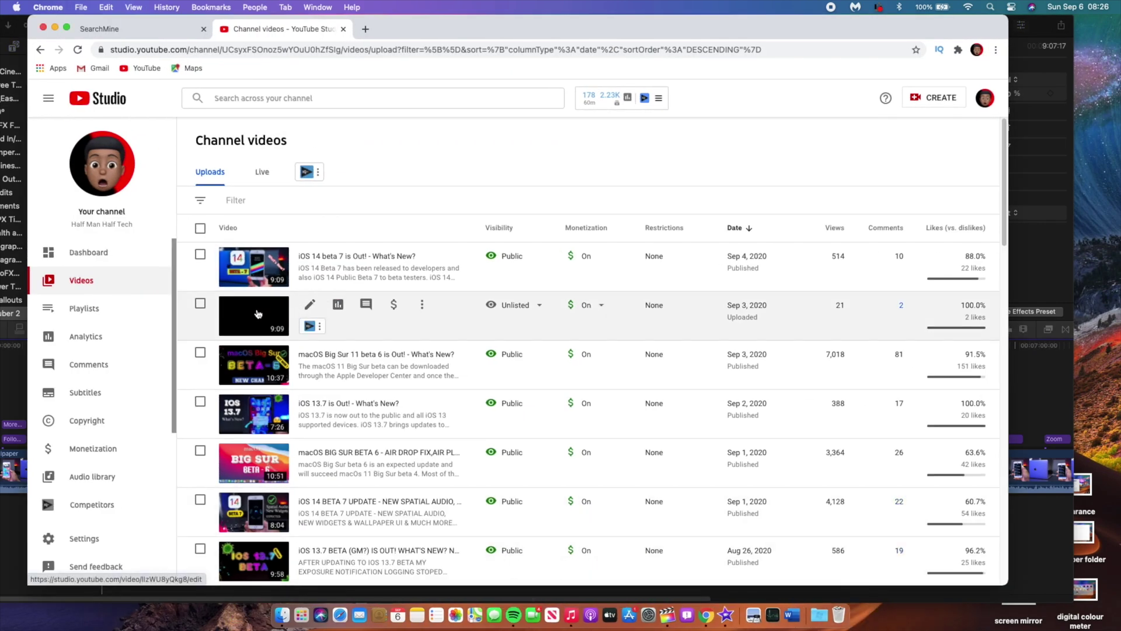
pyautogui.click(273, 310)
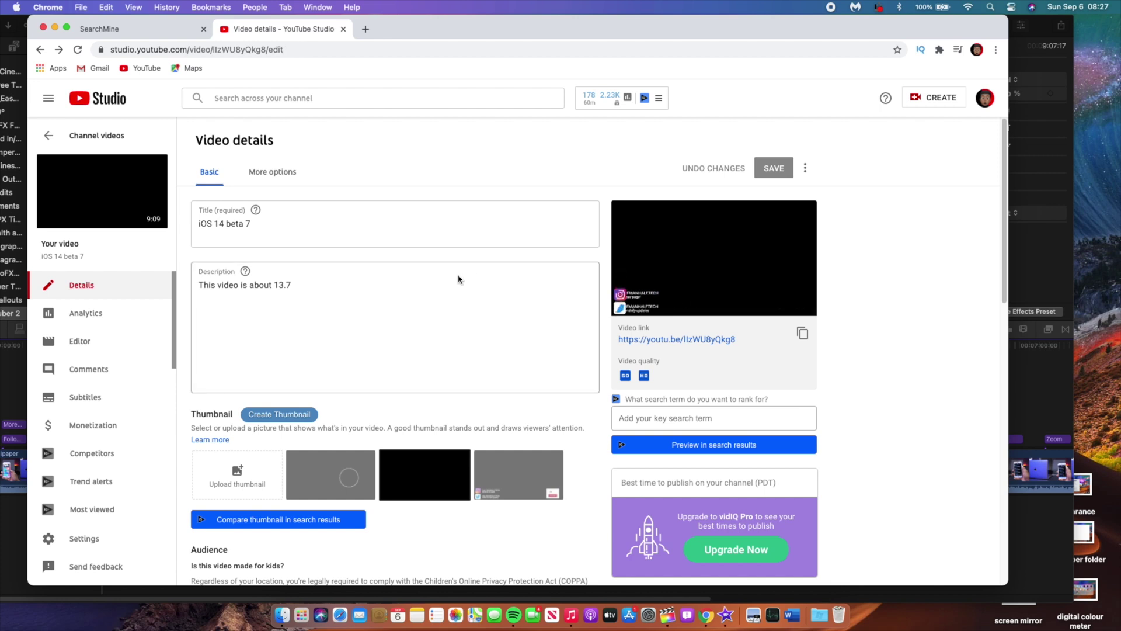
pyautogui.click(39, 49)
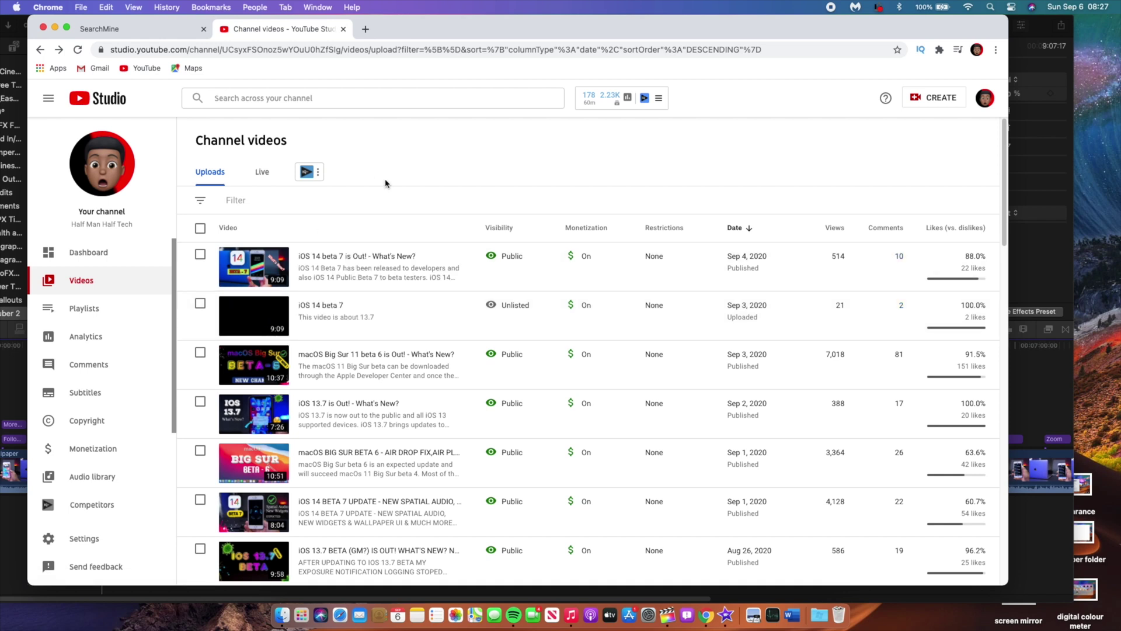
# - Open the 'iOS 14 beta 7 is Out! - What's New?' details and play the preview from about 1:12
pyautogui.click(253, 263)
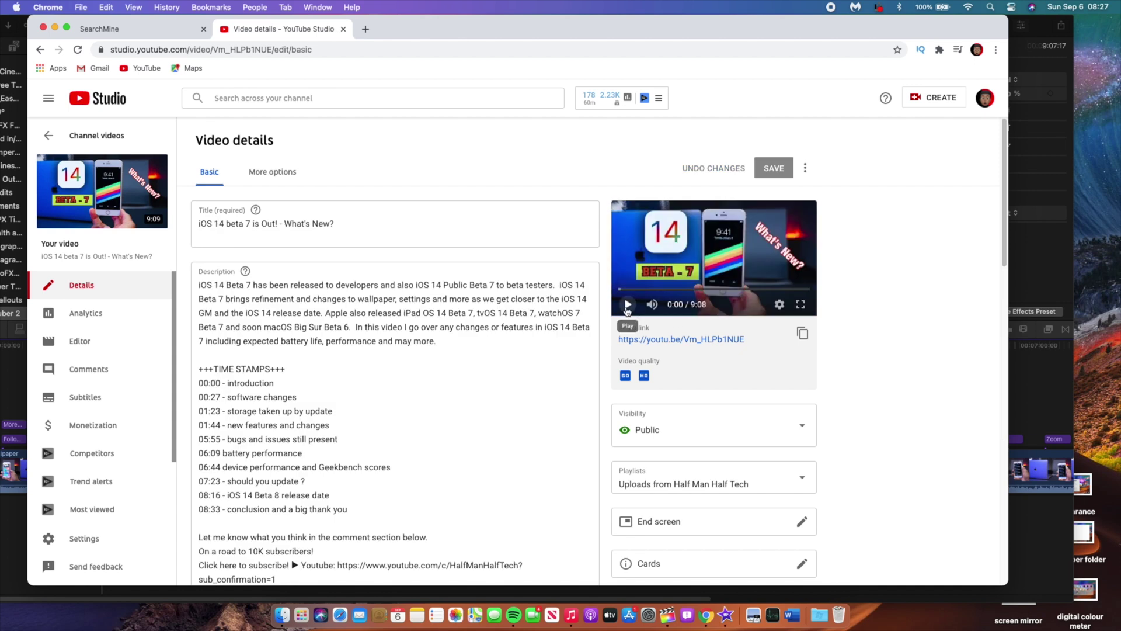
pyautogui.click(627, 304)
pyautogui.click(644, 288)
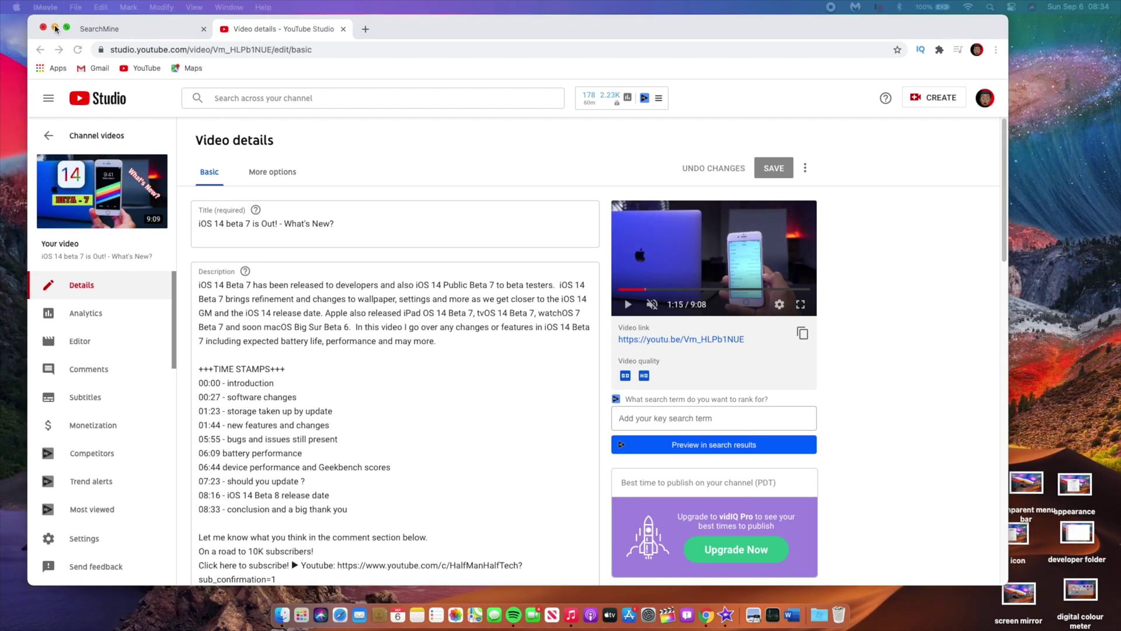
# - Minimize the browser, then open and close Control Center twice
pyautogui.click(56, 28)
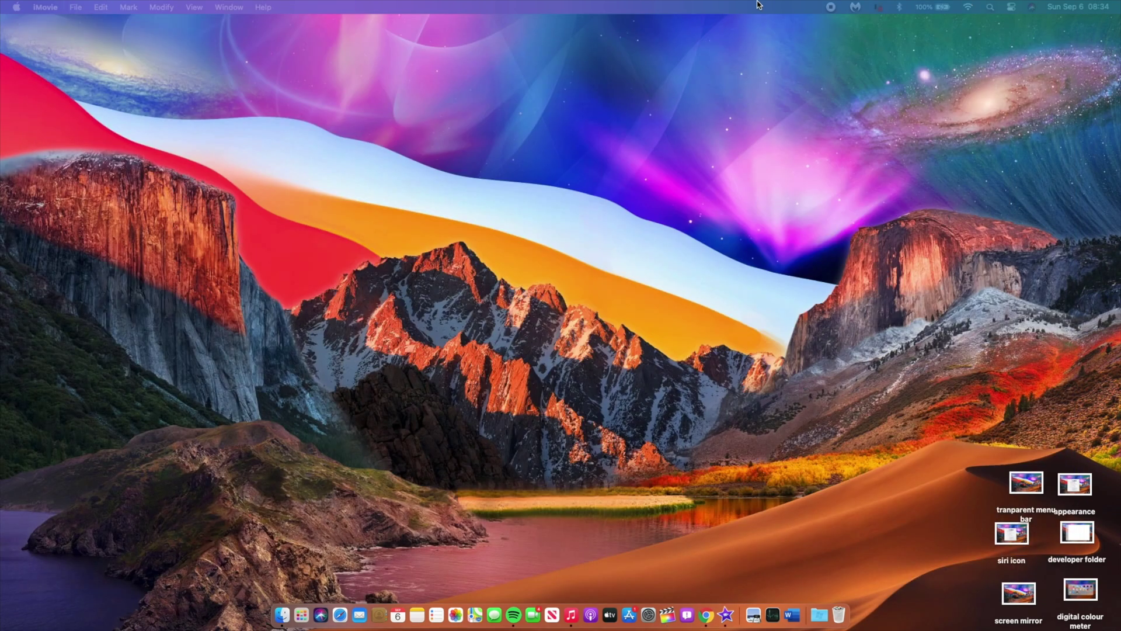
pyautogui.click(1013, 7)
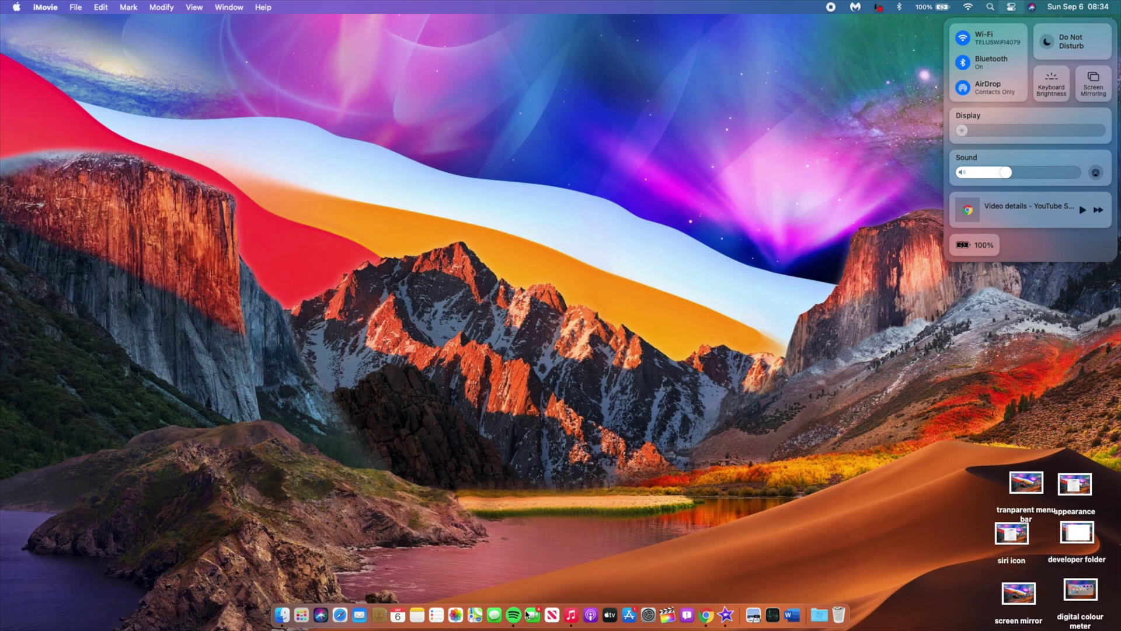
pyautogui.click(582, 557)
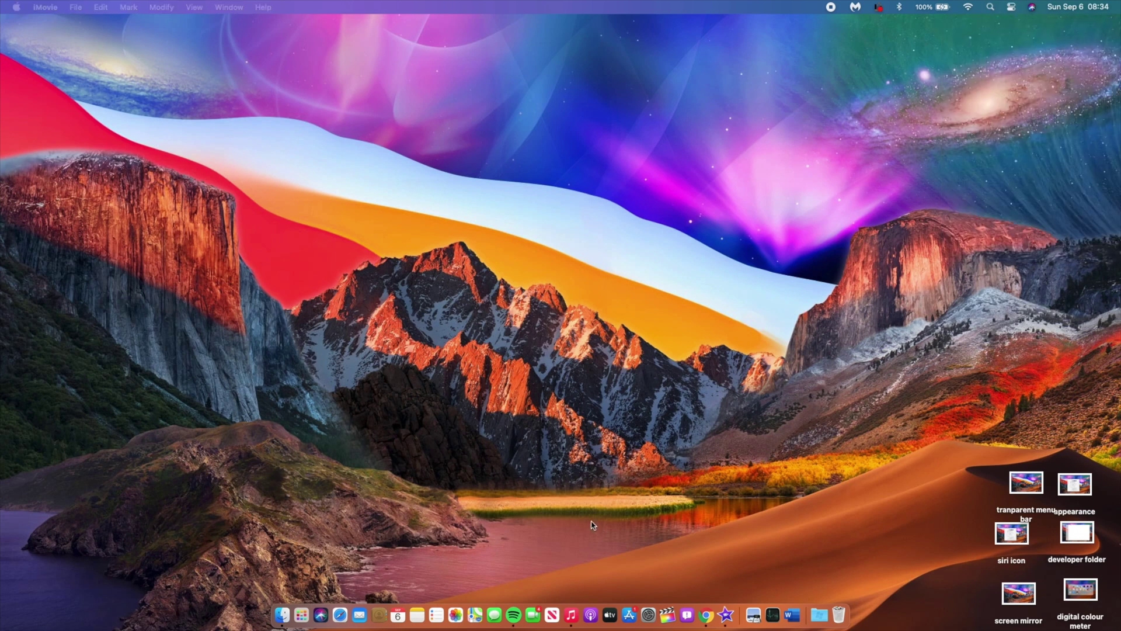
pyautogui.click(1013, 7)
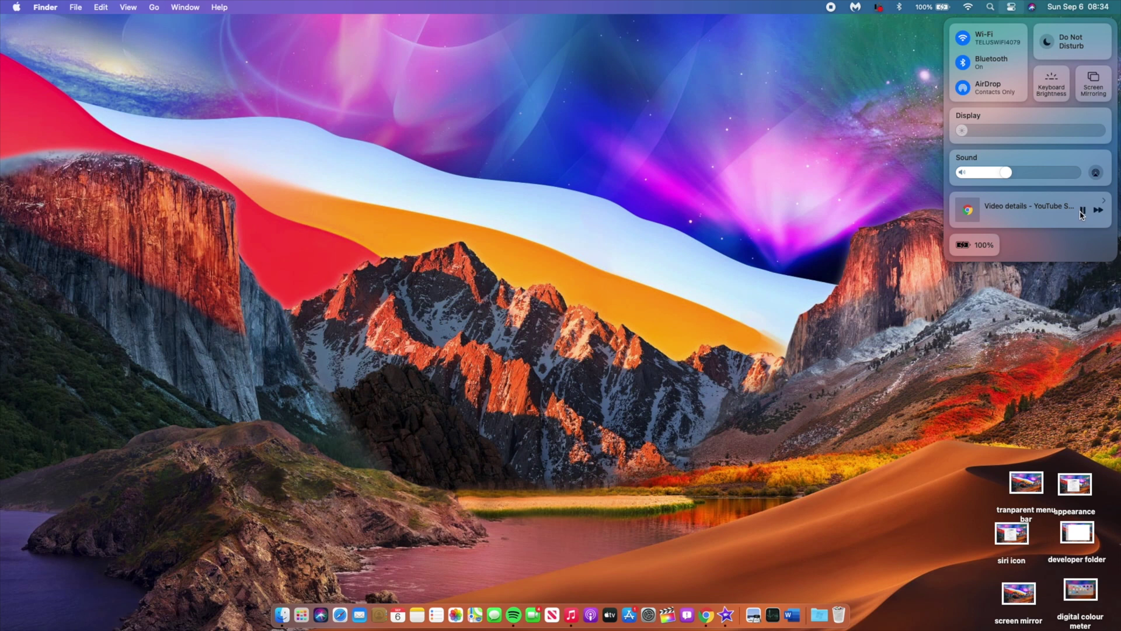
pyautogui.click(823, 202)
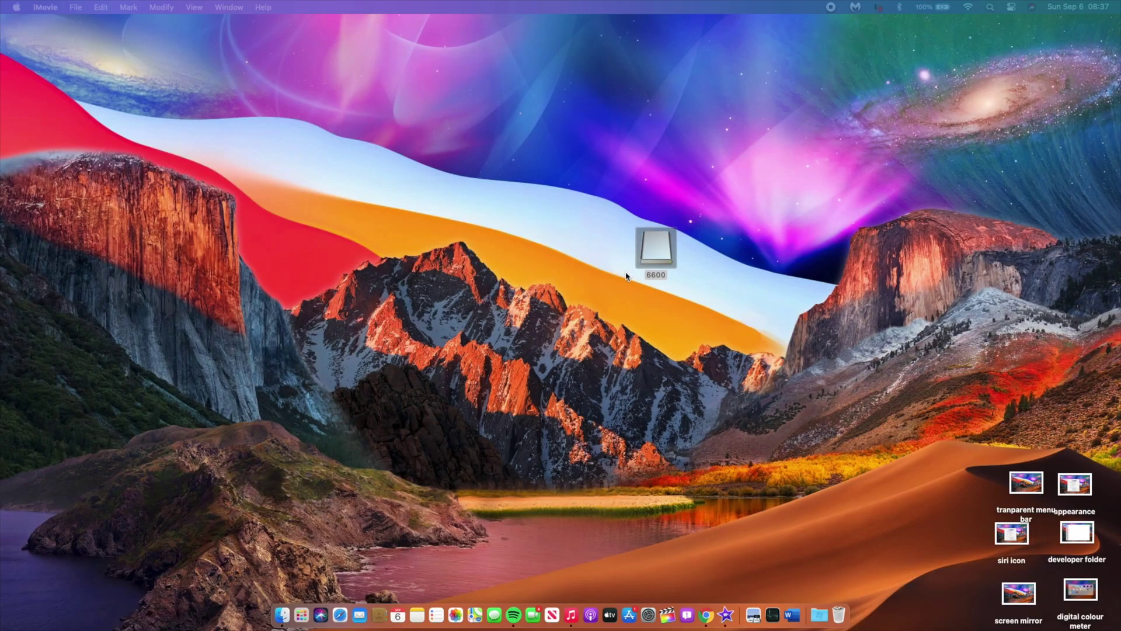
# - Move the 6600 disk icon up and left on the desktop, then open and close its window
pyautogui.click(626, 276)
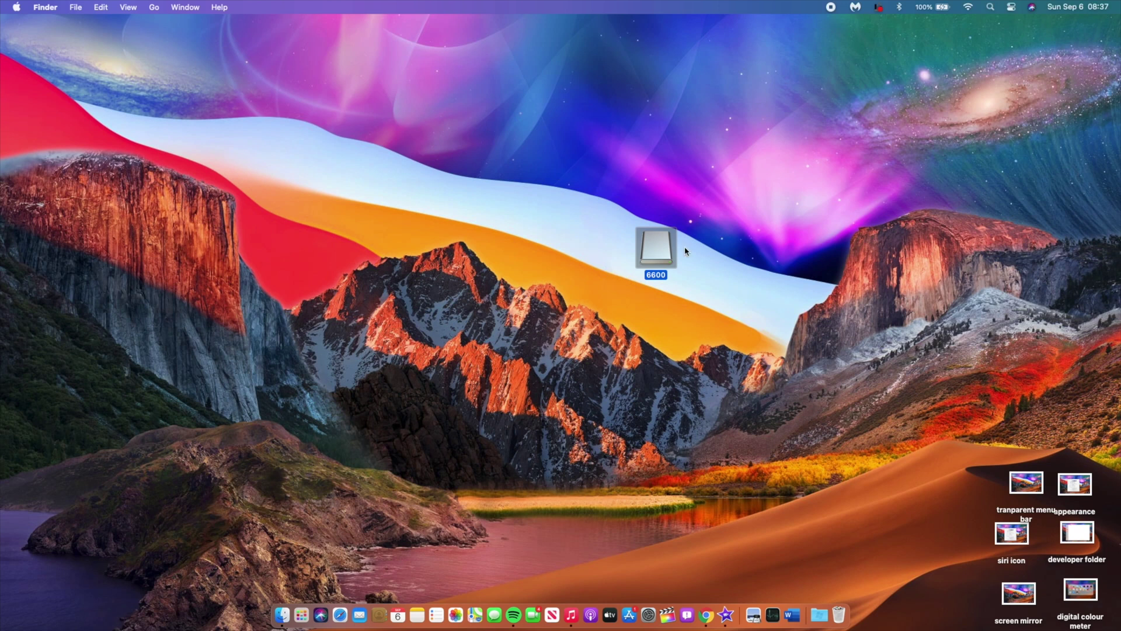
pyautogui.click(619, 268)
pyautogui.moveTo(671, 257); pyautogui.dragTo(555, 260)
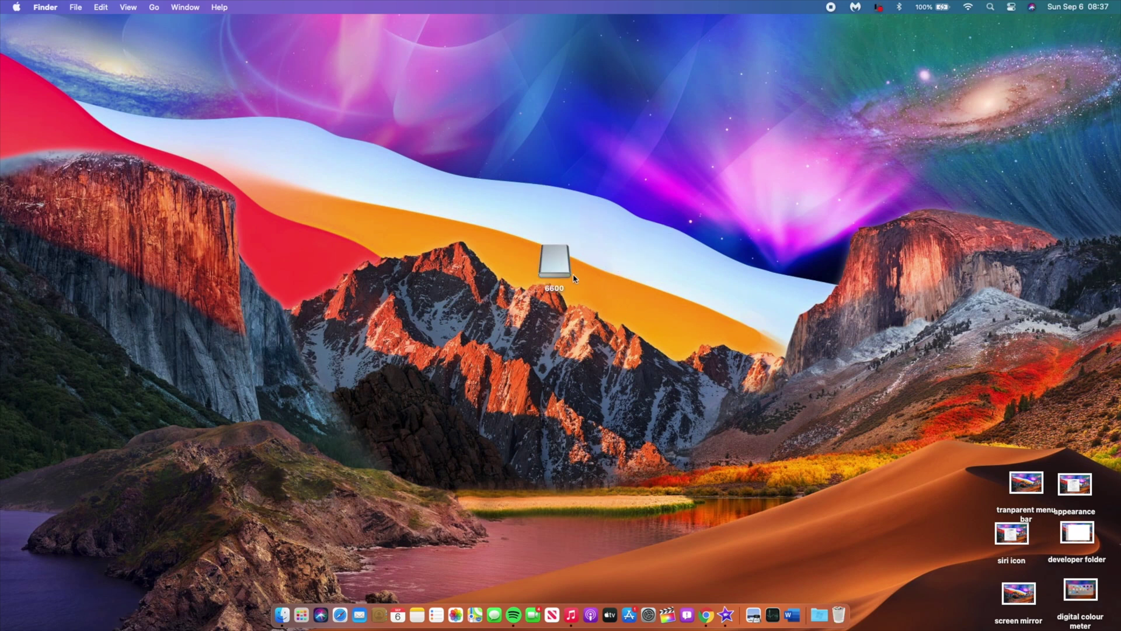
pyautogui.click(558, 267)
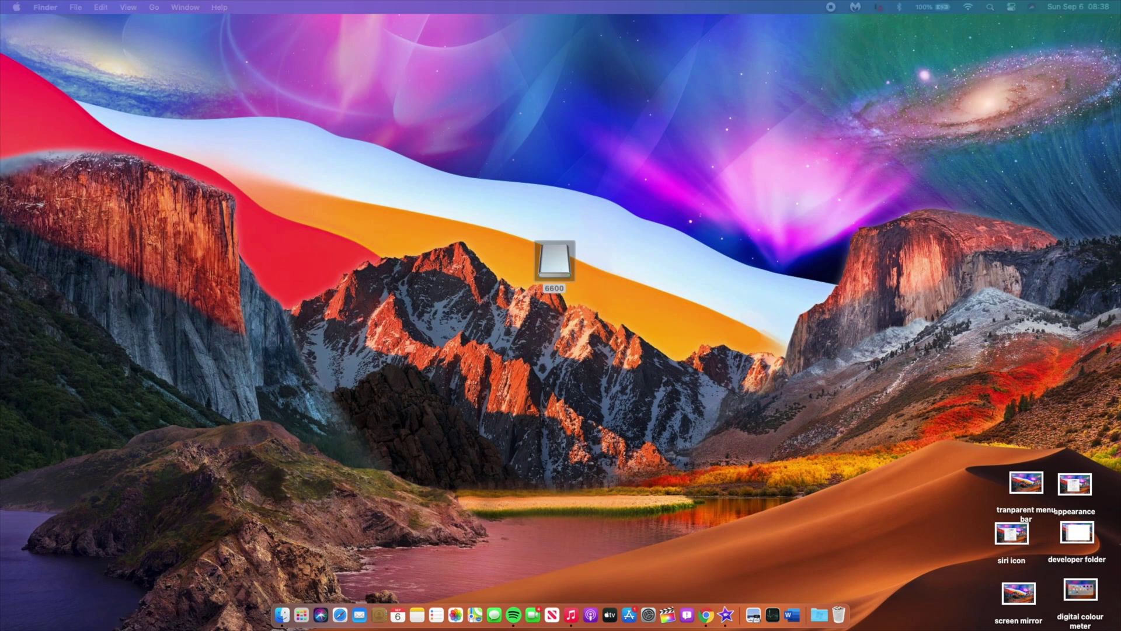
pyautogui.press('super+o')
pyautogui.moveTo(571, 169); pyautogui.dragTo(360, 233)
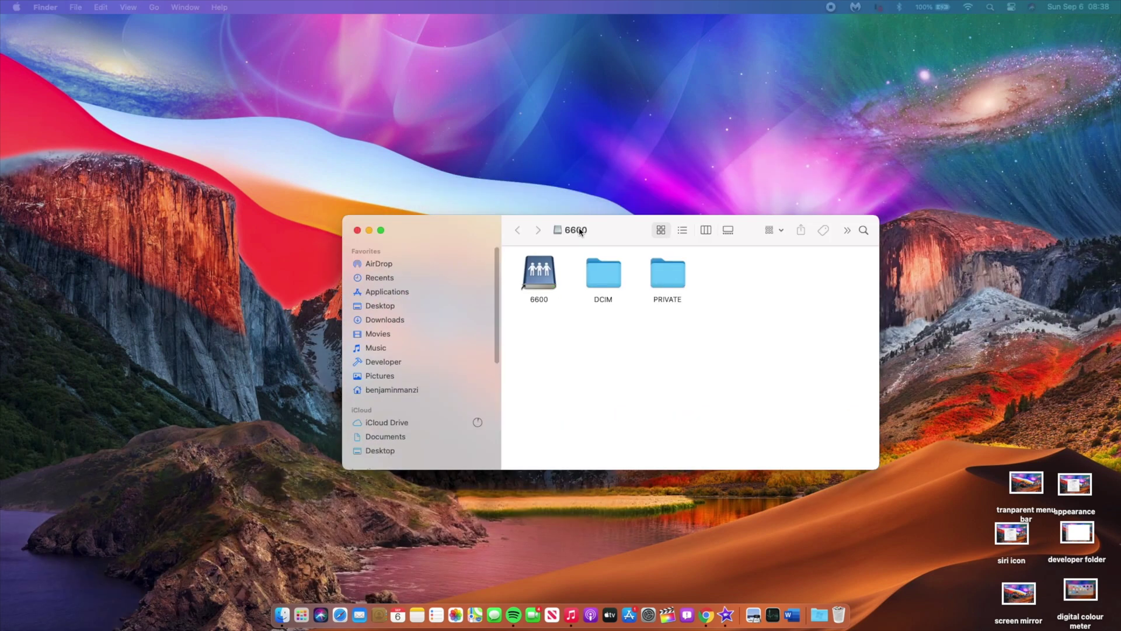
pyautogui.click(357, 230)
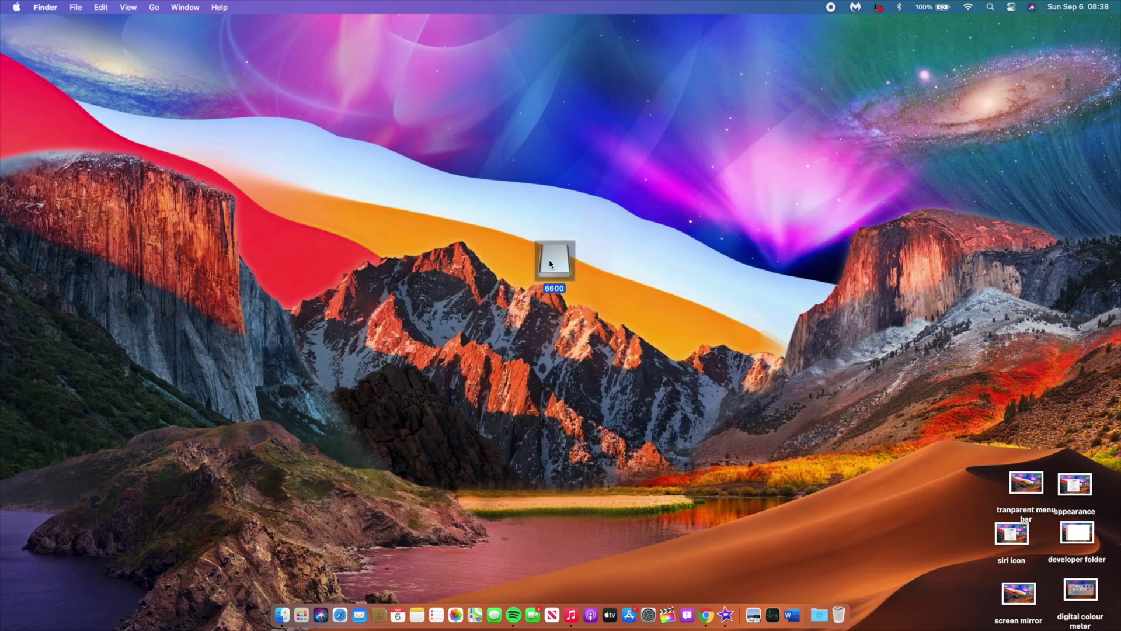
# - Reopen the 6600 disk and move its 6600 item after PRIVATE, then close the window
pyautogui.doubleClick(550, 264)
pyautogui.moveTo(633, 230); pyautogui.dragTo(577, 331)
pyautogui.moveTo(499, 382); pyautogui.dragTo(689, 409)
pyautogui.click(657, 438)
pyautogui.click(690, 407)
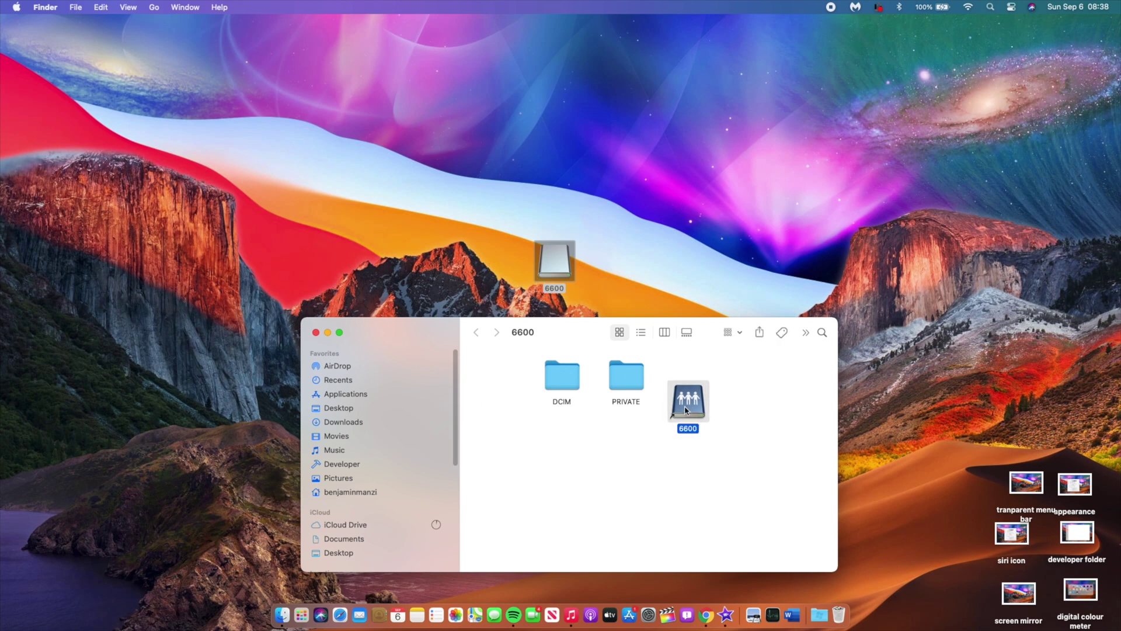
pyautogui.click(622, 446)
pyautogui.click(679, 408)
pyautogui.click(652, 429)
pyautogui.click(670, 405)
pyautogui.click(500, 377)
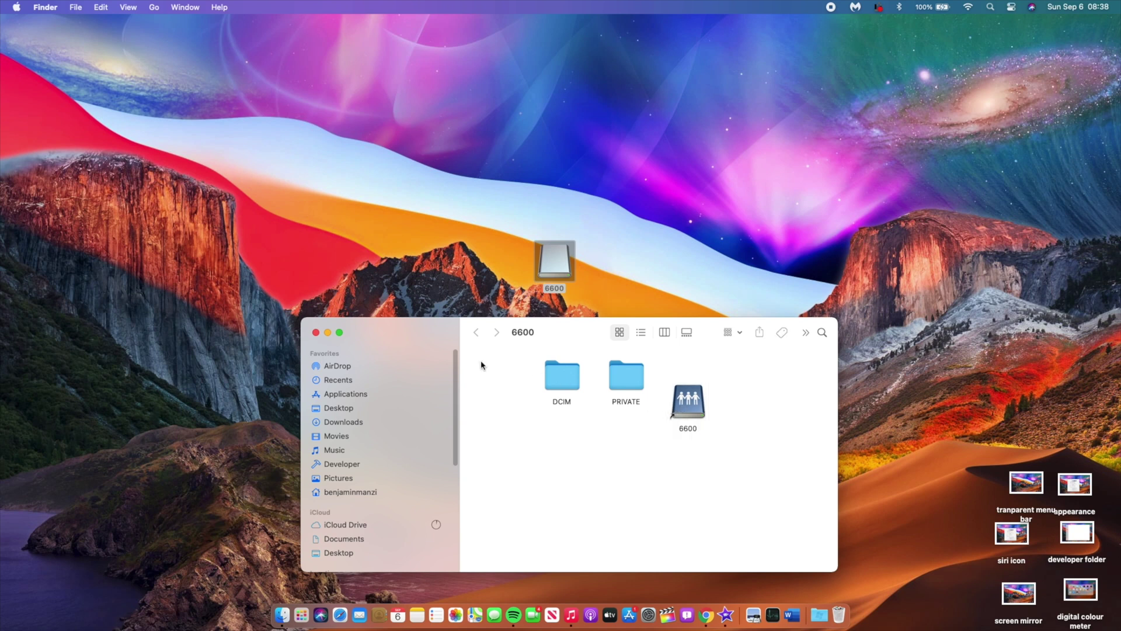
pyautogui.click(316, 332)
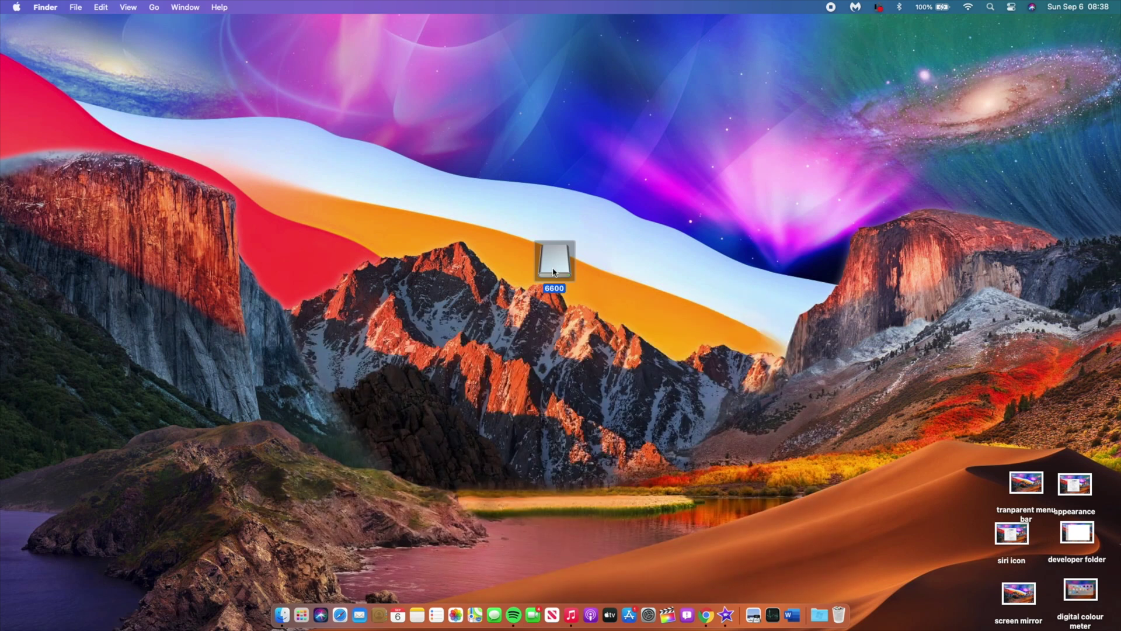
pyautogui.click(538, 337)
# - Check the battery details in Control Center twice
pyautogui.click(1011, 6)
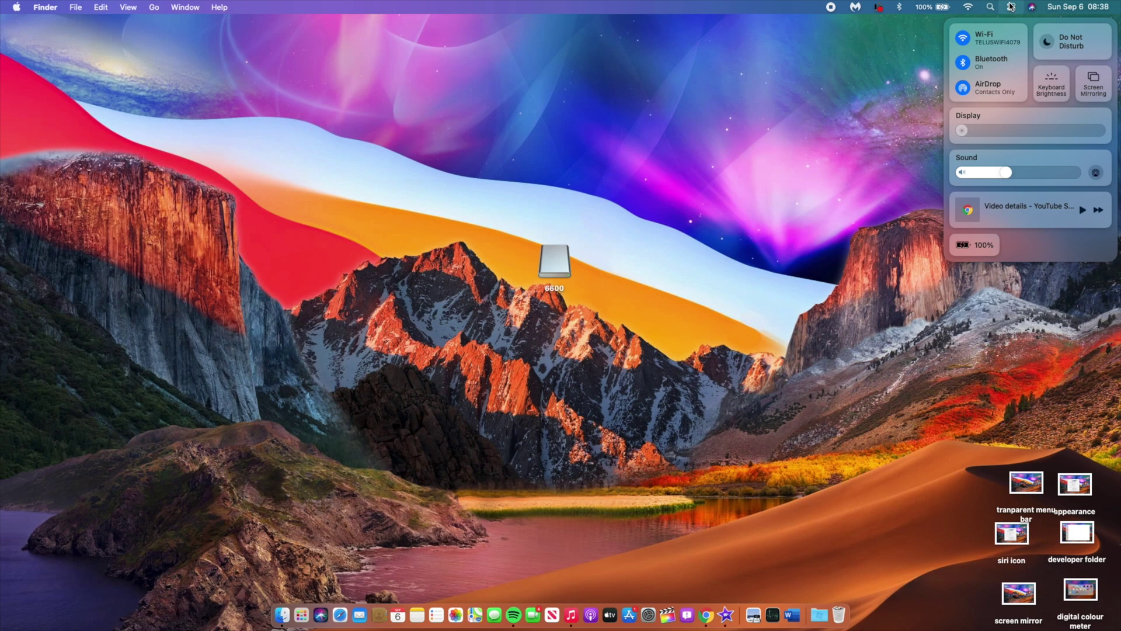
pyautogui.click(985, 248)
pyautogui.click(1027, 40)
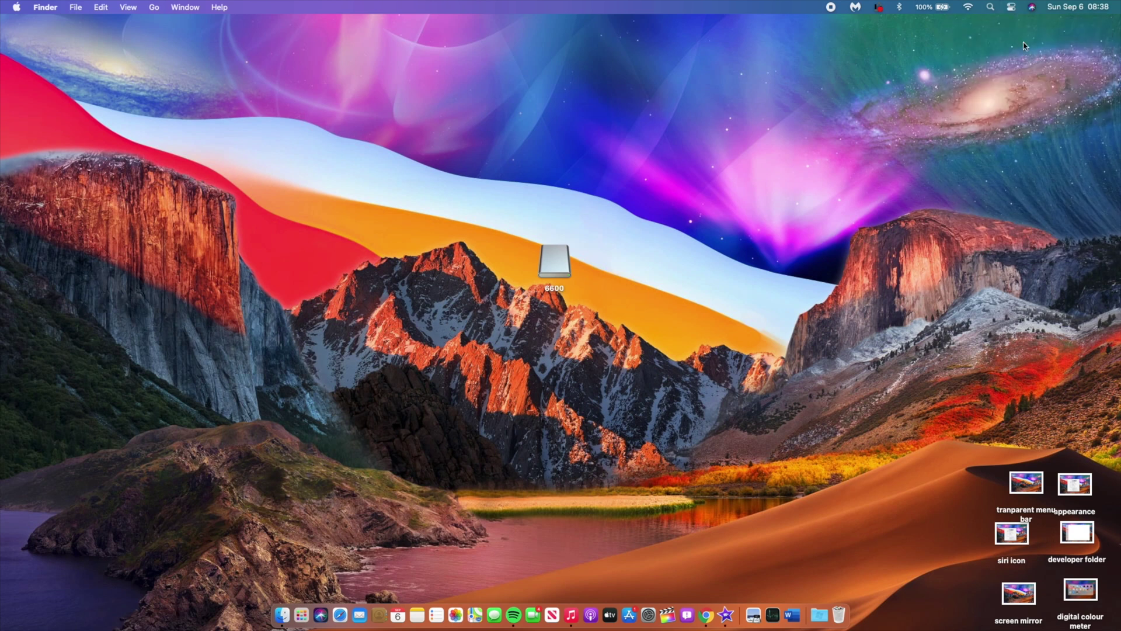
pyautogui.click(1013, 7)
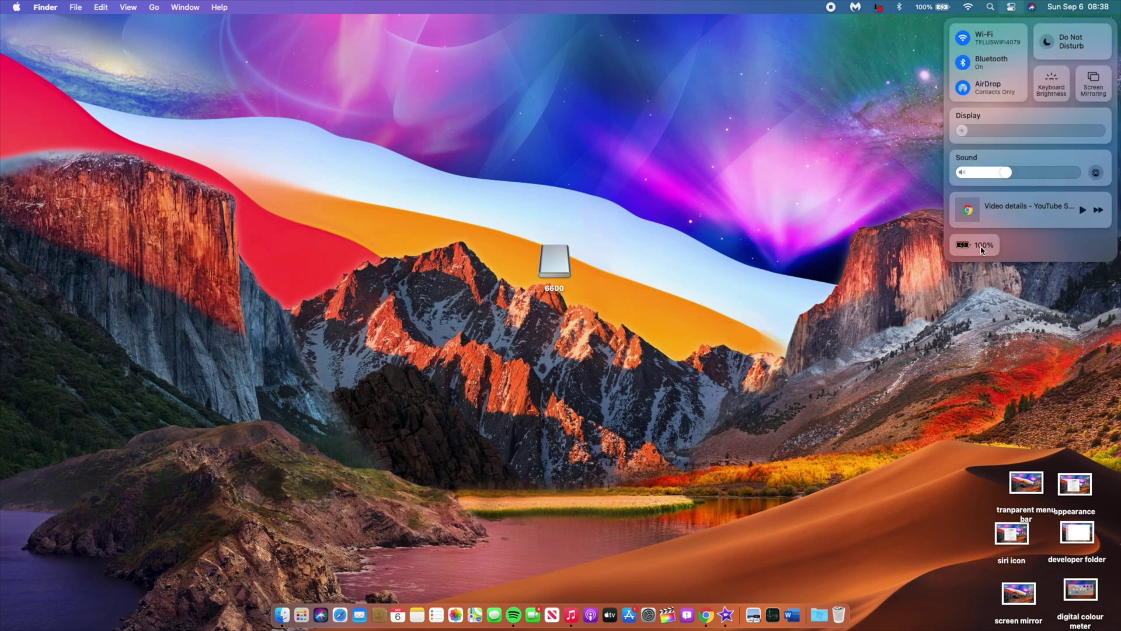
pyautogui.click(981, 247)
pyautogui.click(920, 236)
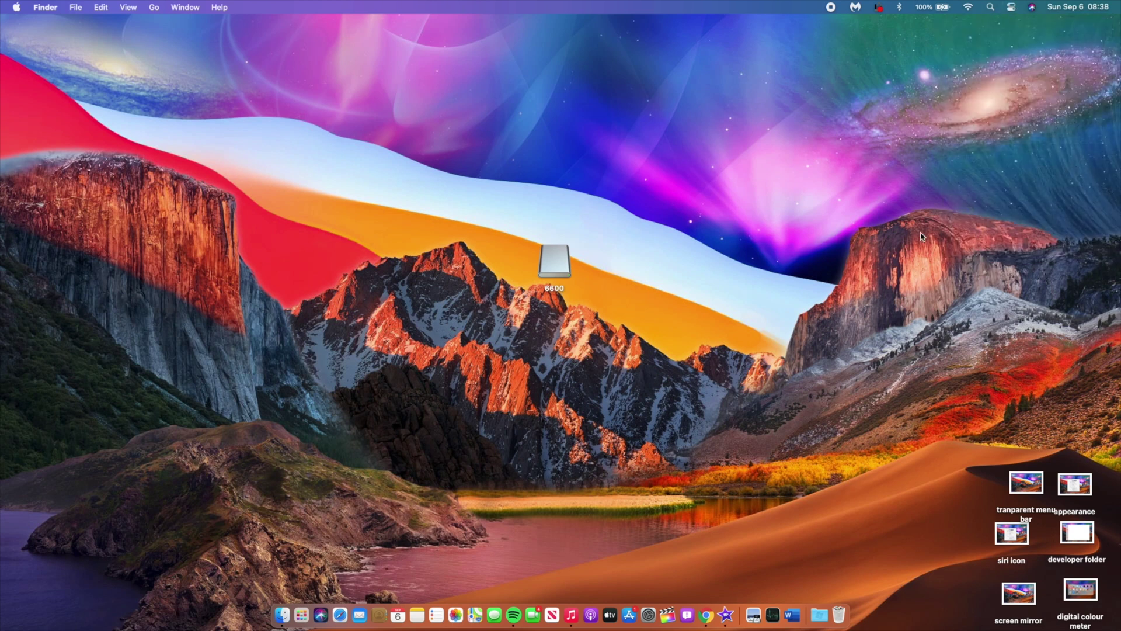
pyautogui.click(1011, 7)
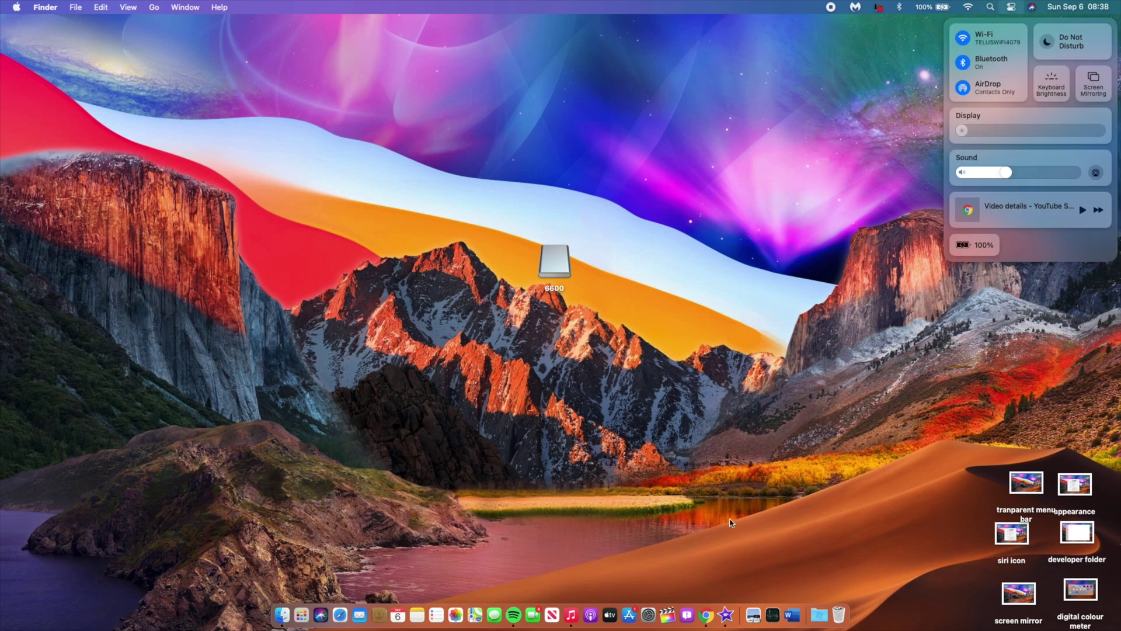
# - In System Preferences' Dock & Menu Bar > Battery, keep battery shown in Control Center and menu bar
pyautogui.click(652, 613)
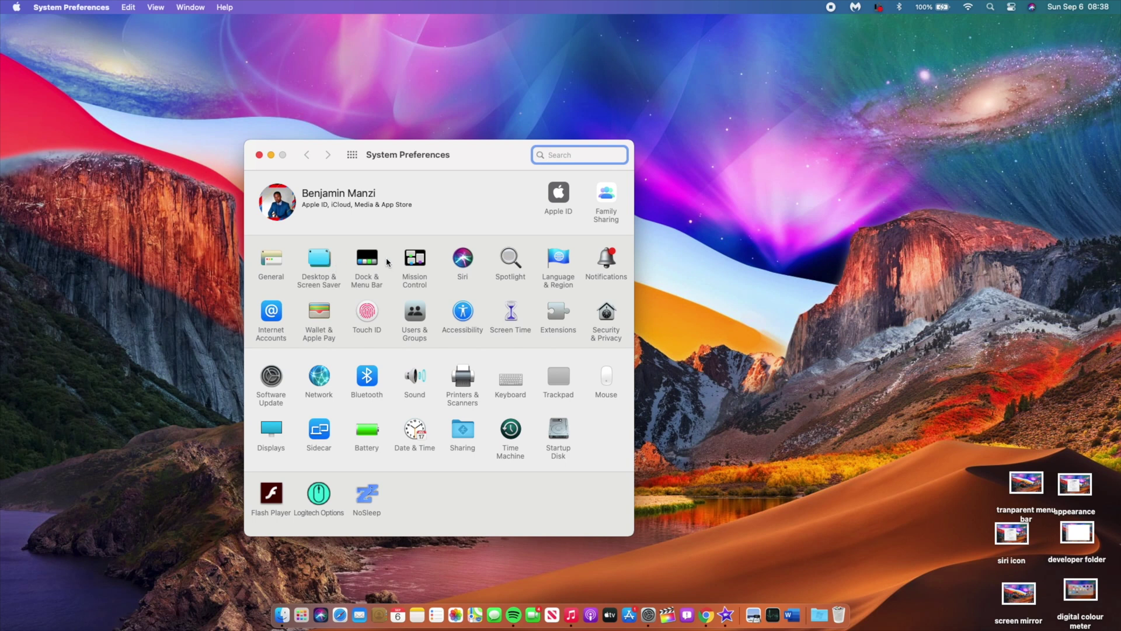
pyautogui.click(372, 257)
pyautogui.scroll(-5, 295, 297)
pyautogui.click(303, 325)
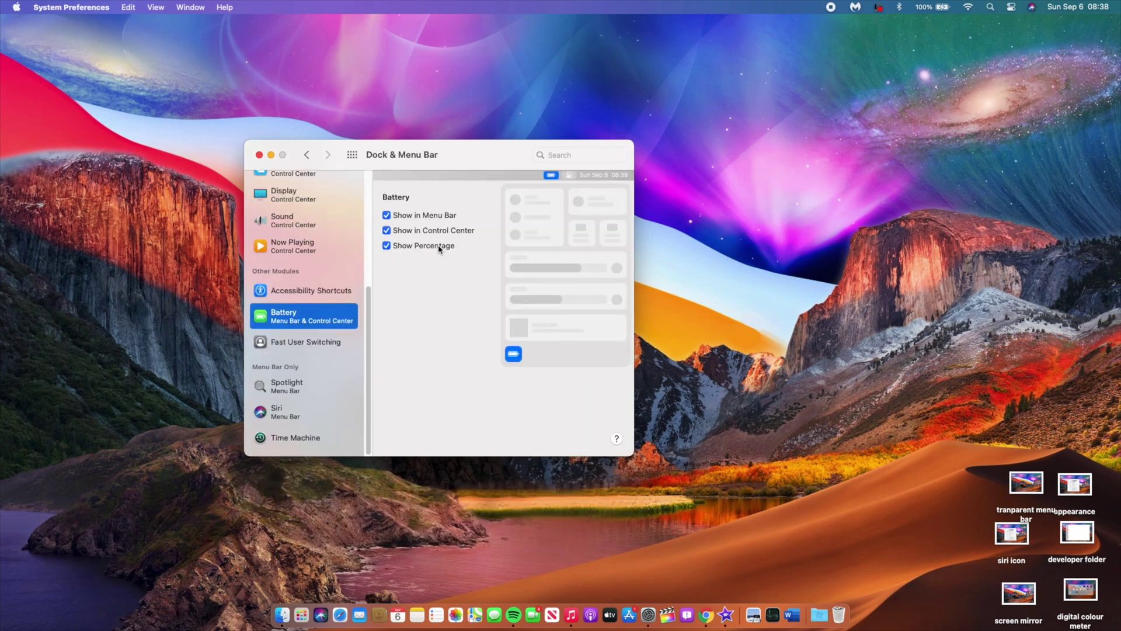
pyautogui.click(387, 232)
pyautogui.click(388, 231)
pyautogui.click(387, 231)
pyautogui.click(387, 231)
pyautogui.click(387, 216)
pyautogui.click(387, 216)
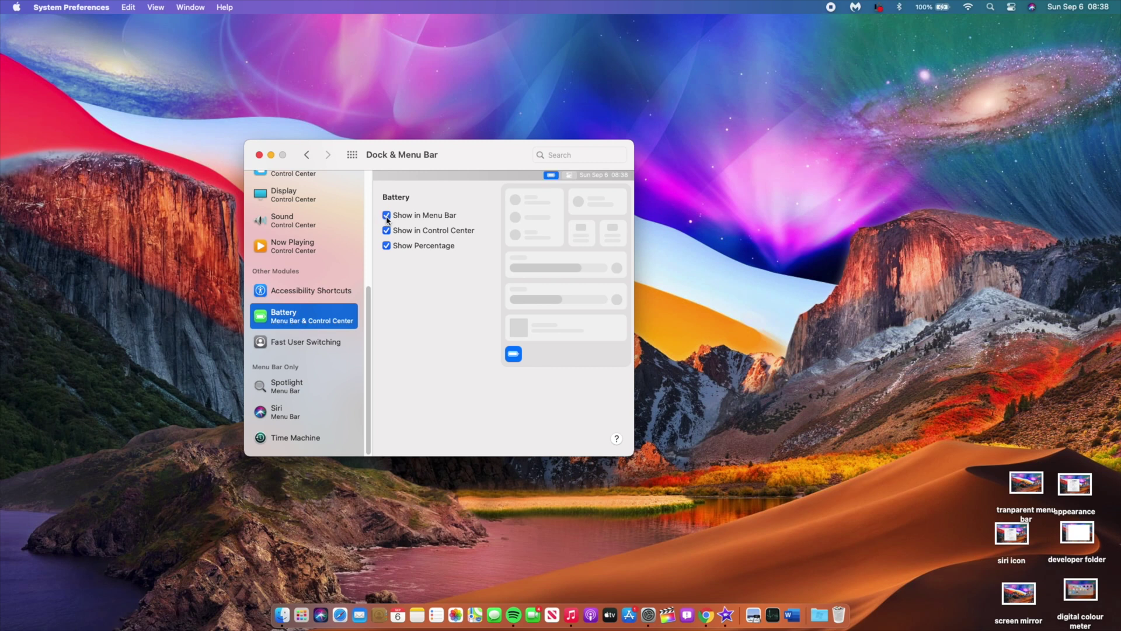
# - Turn on battery percentage and Show in Control Center, verify in Control Center, and close System Preferences
pyautogui.click(1011, 8)
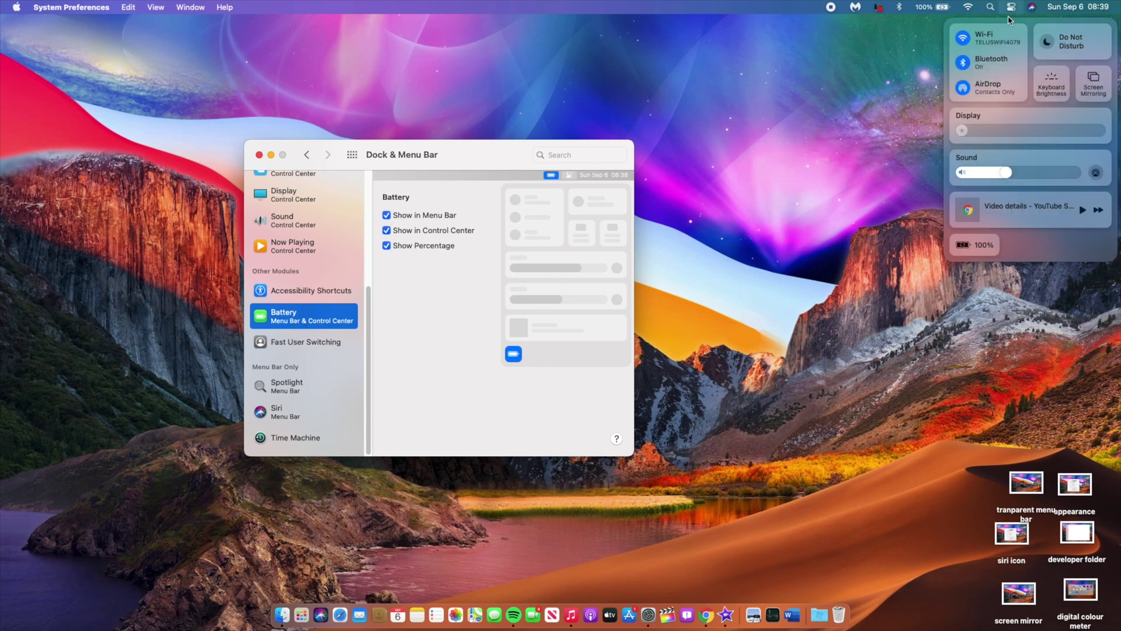
pyautogui.click(387, 246)
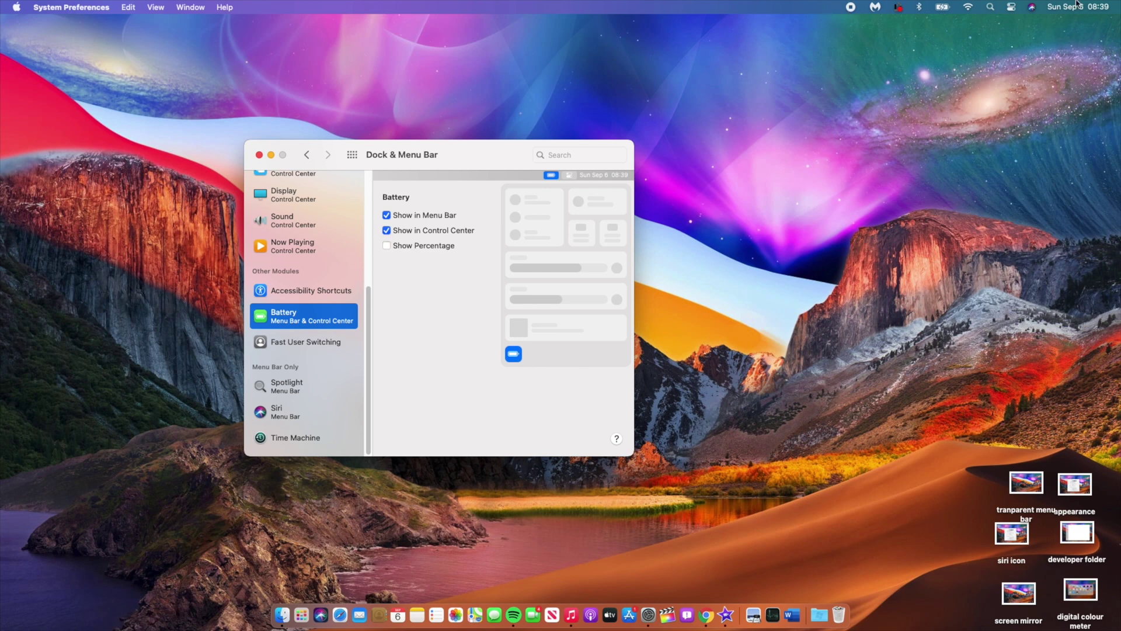
pyautogui.click(1012, 7)
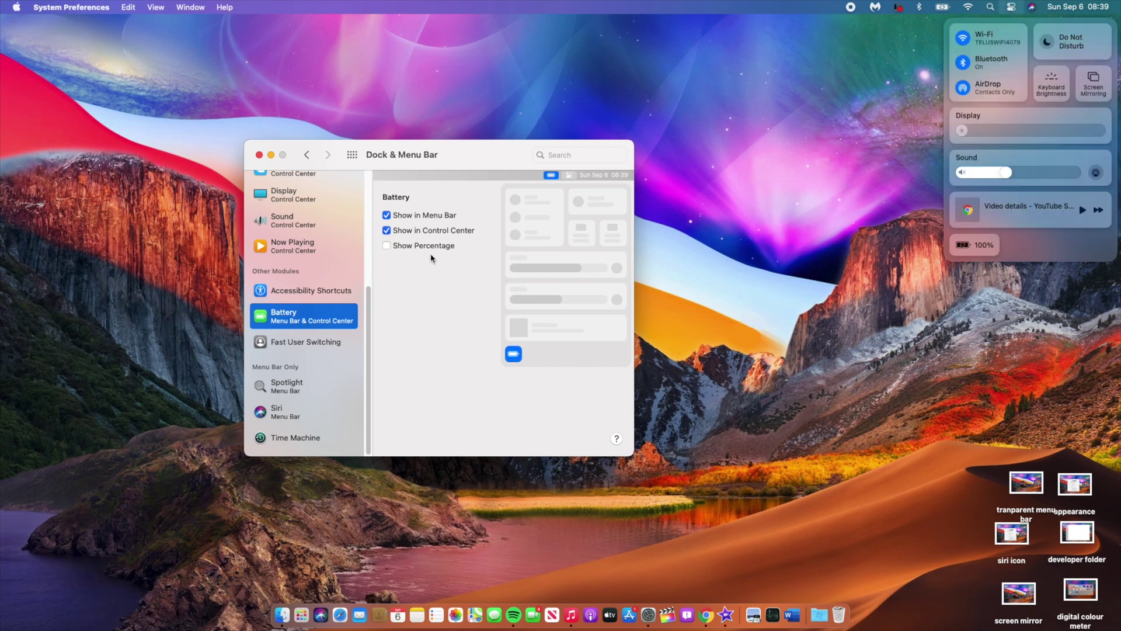
pyautogui.click(387, 230)
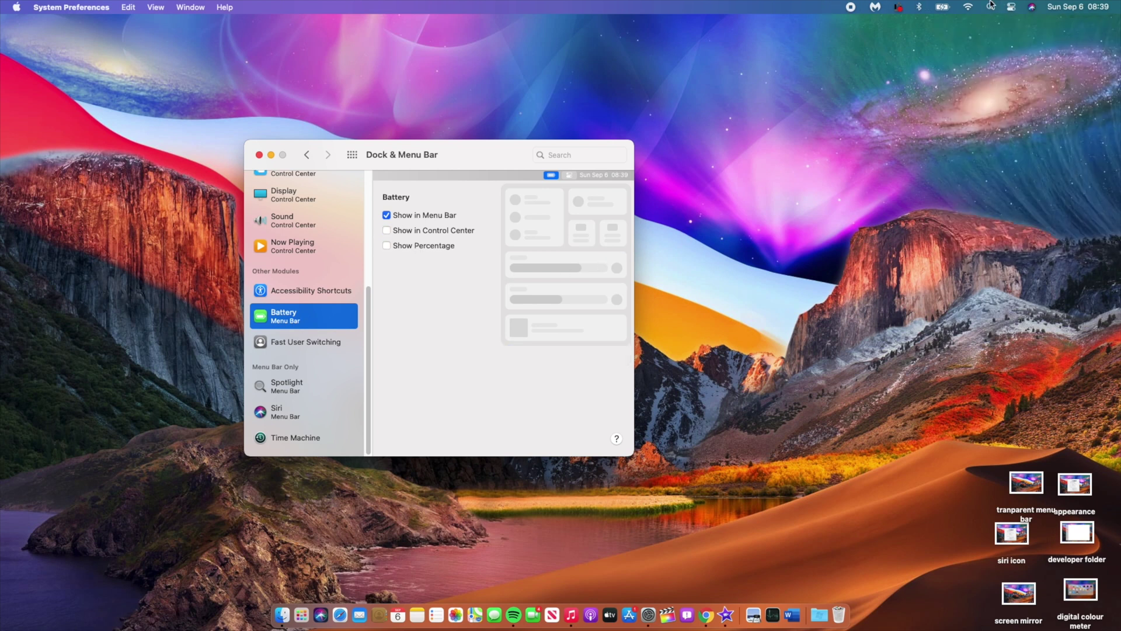
pyautogui.click(1013, 6)
pyautogui.click(387, 230)
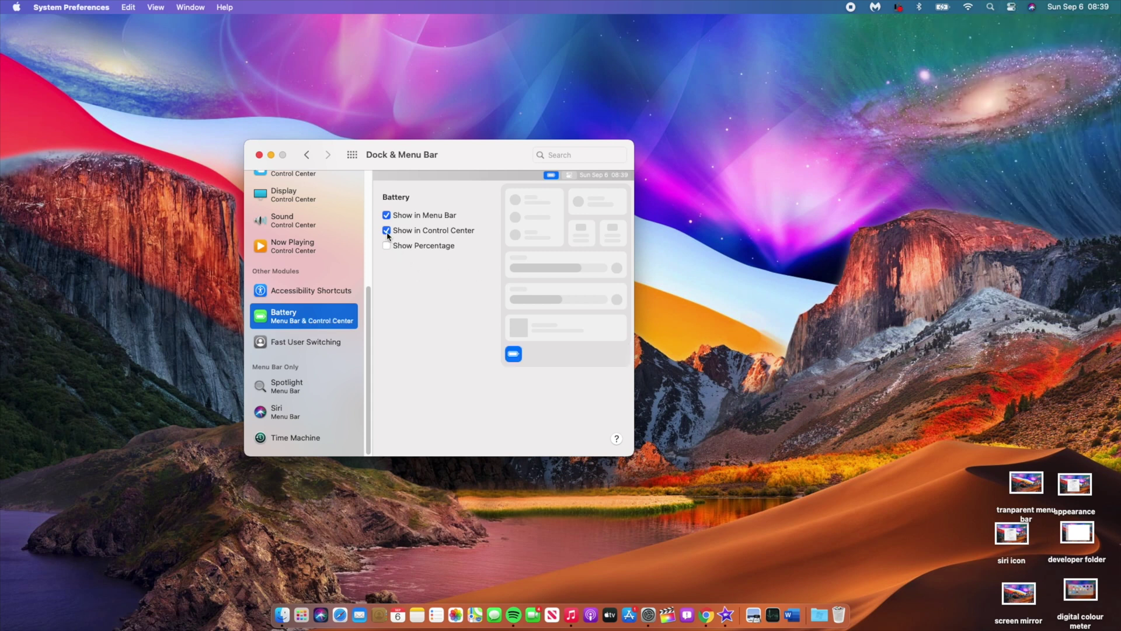
pyautogui.click(387, 245)
pyautogui.click(1012, 7)
pyautogui.click(1012, 7)
pyautogui.click(240, 169)
# - Close Dock & Menu Bar preferences and open the 6600 card's DCIM/12000905 folder
pyautogui.click(258, 154)
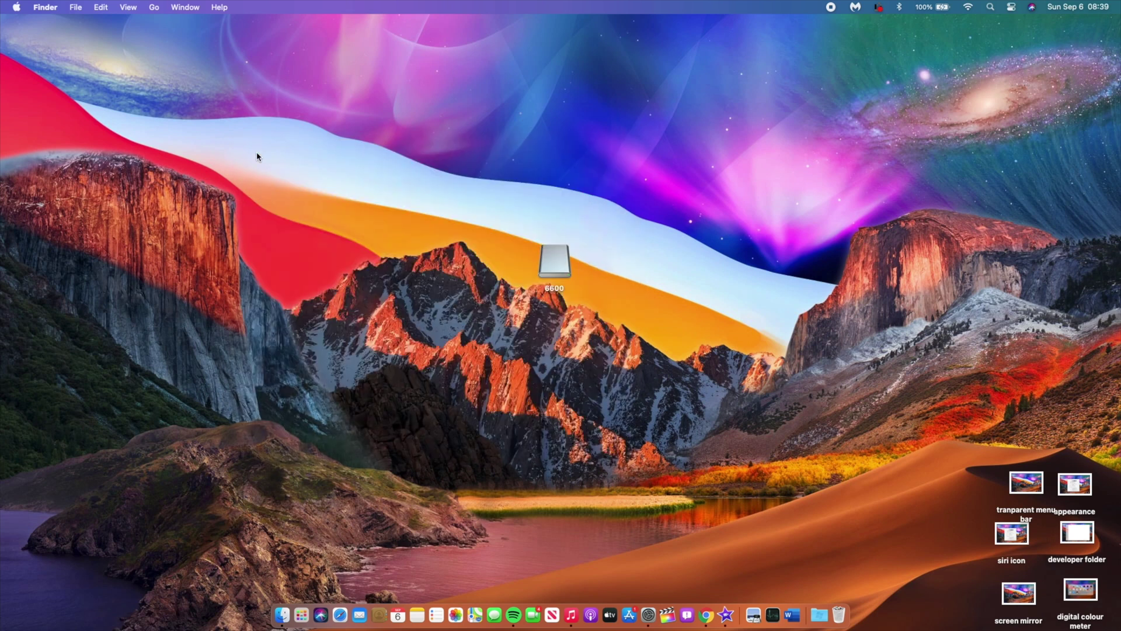
pyautogui.doubleClick(554, 263)
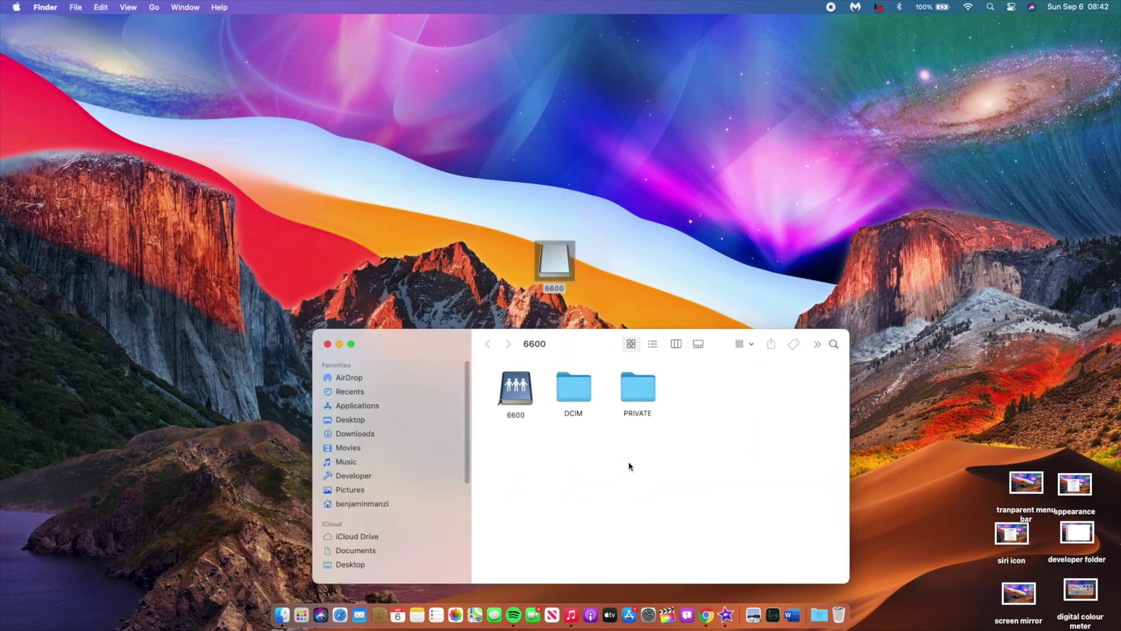
pyautogui.doubleClick(573, 387)
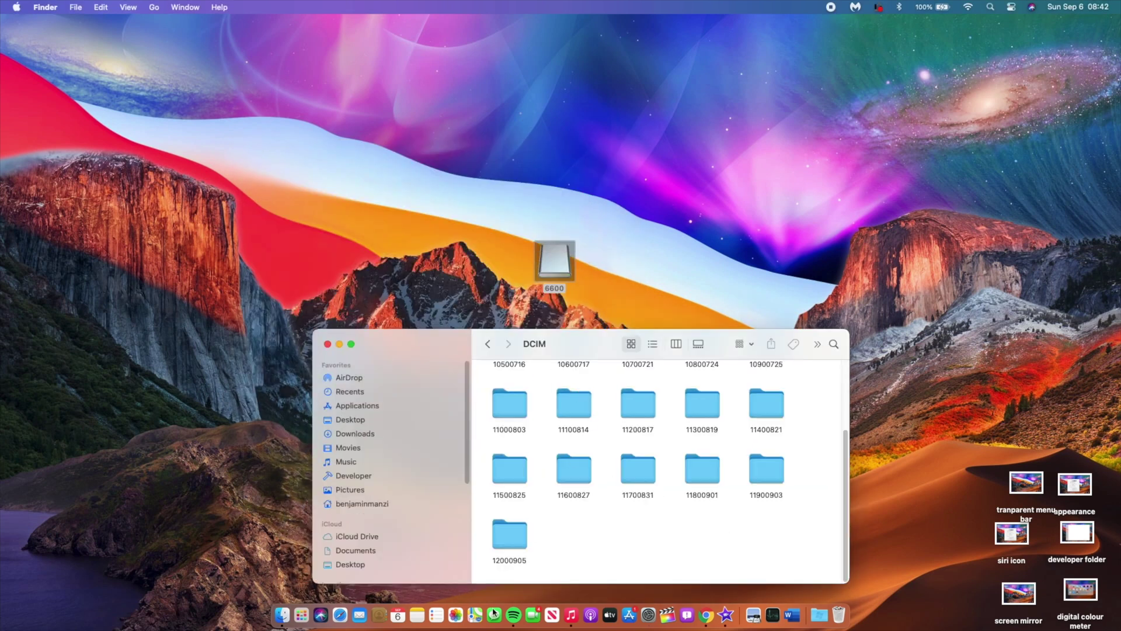
pyautogui.doubleClick(510, 533)
pyautogui.scroll(1, 511, 467)
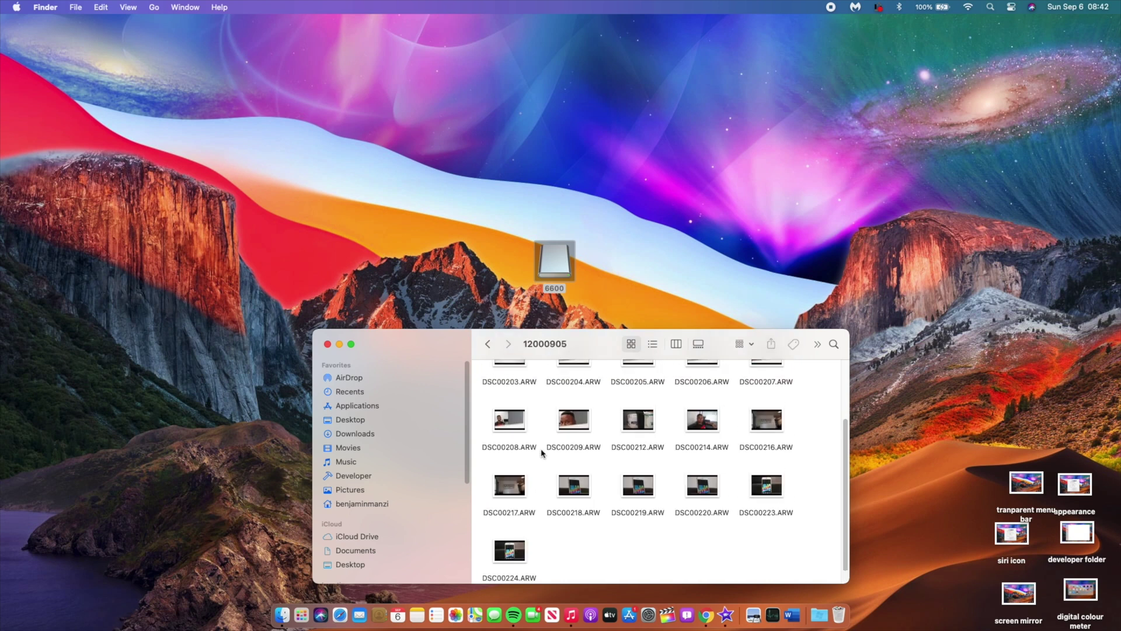
# - Copy DSC00208.ARW onto the desktop and bring up its context menu
pyautogui.click(506, 418)
pyautogui.moveTo(507, 418); pyautogui.dragTo(176, 186)
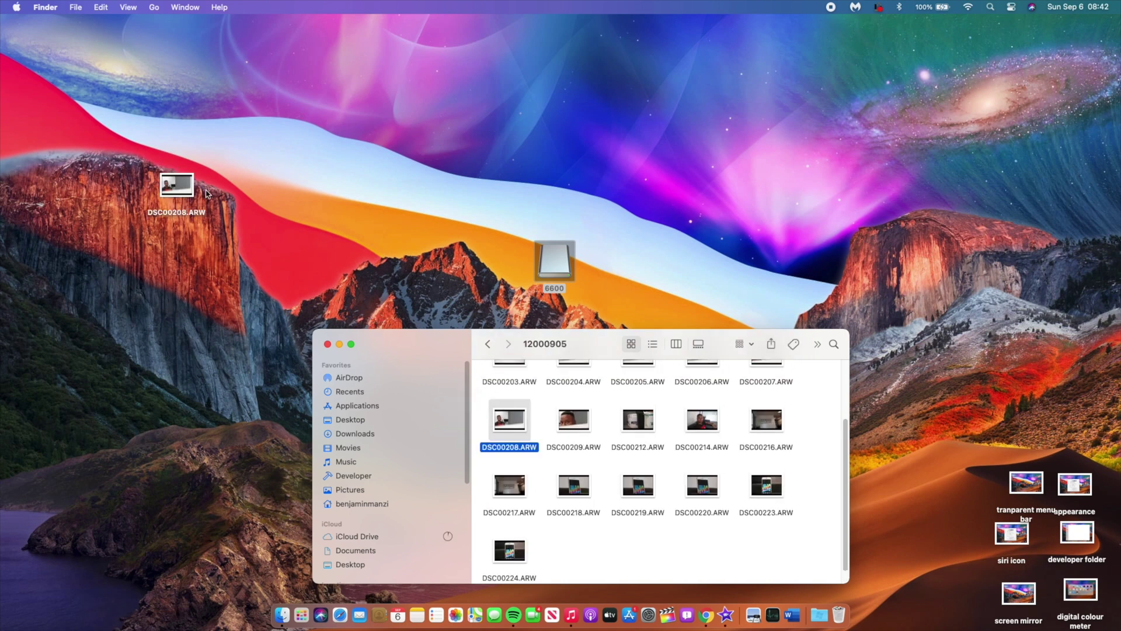
pyautogui.rightClick(175, 186)
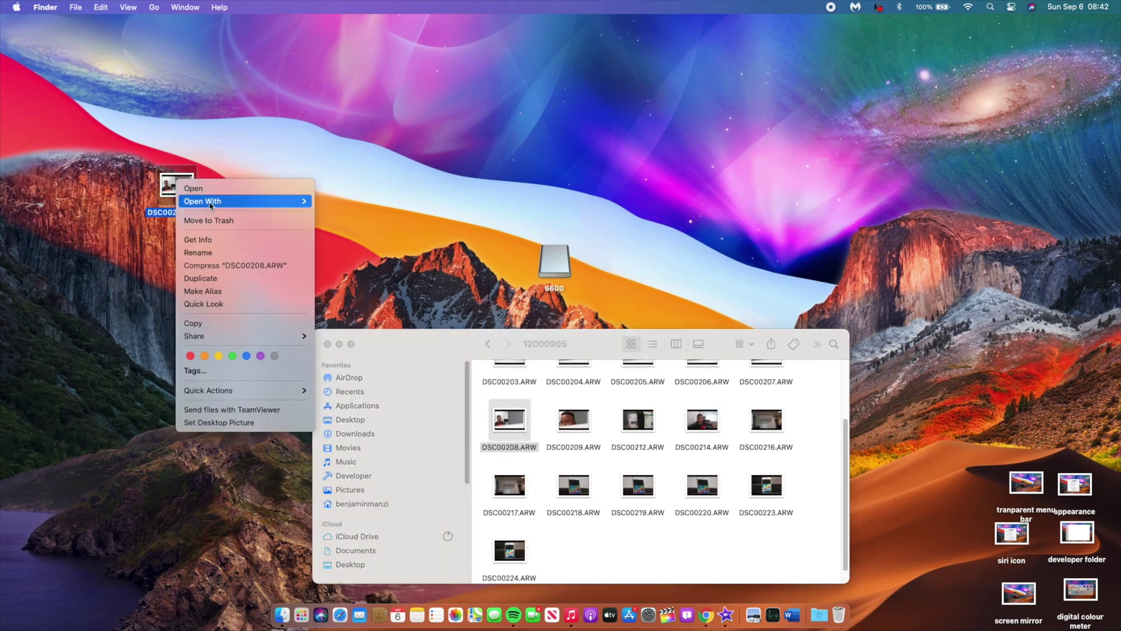
# - Open the desktop photo in Preview and export it with JPEG format
pyautogui.moveTo(305, 201)
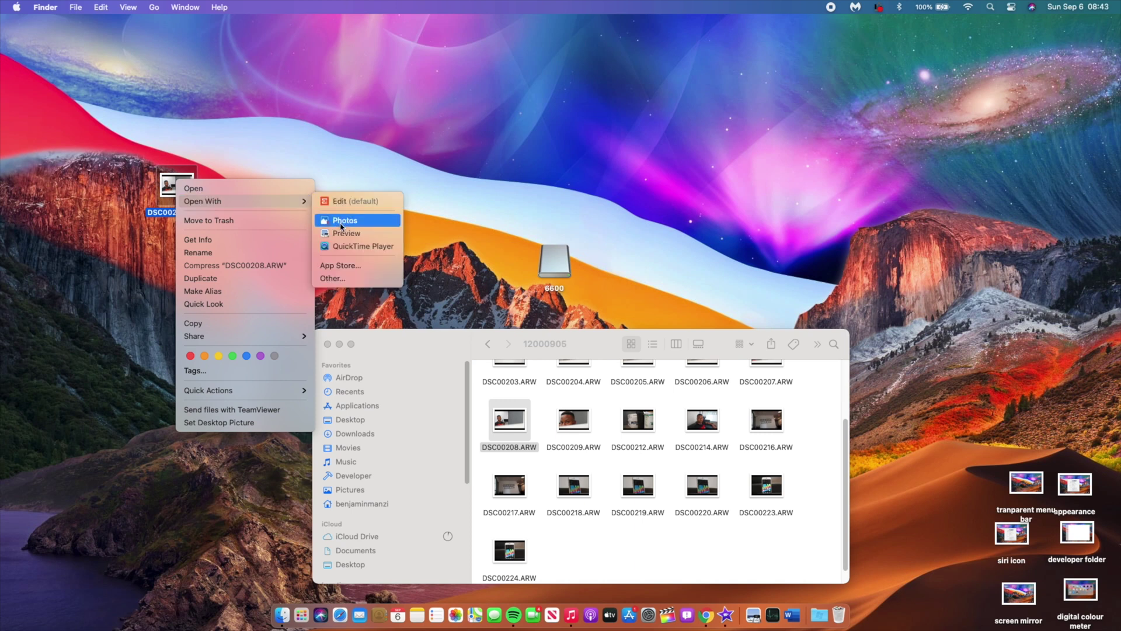
pyautogui.click(358, 228)
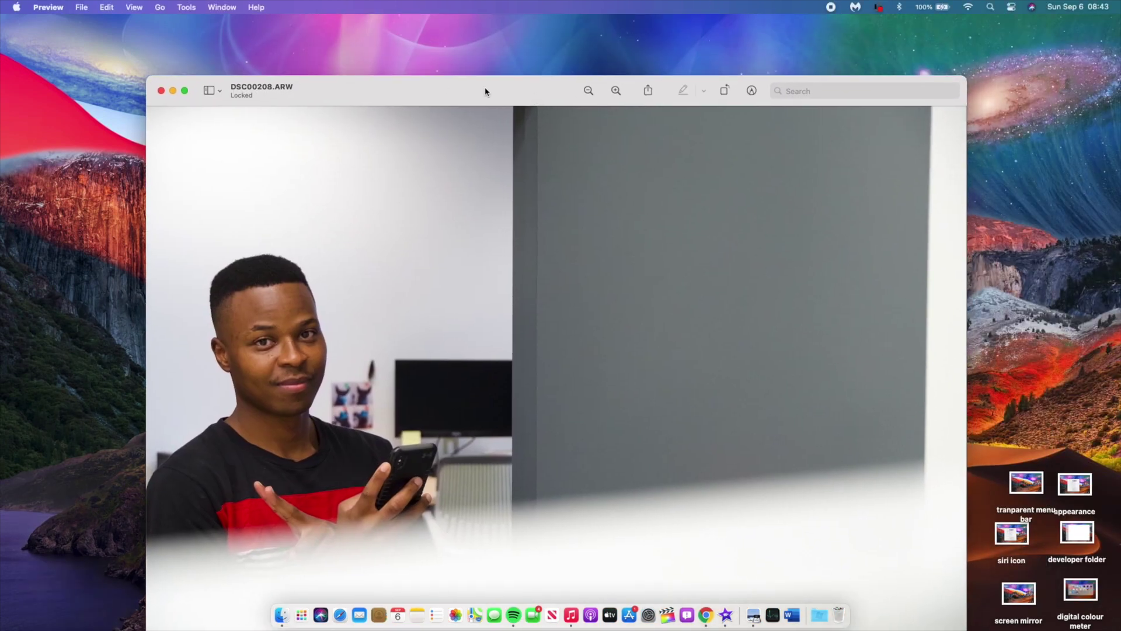
pyautogui.click(38, 9)
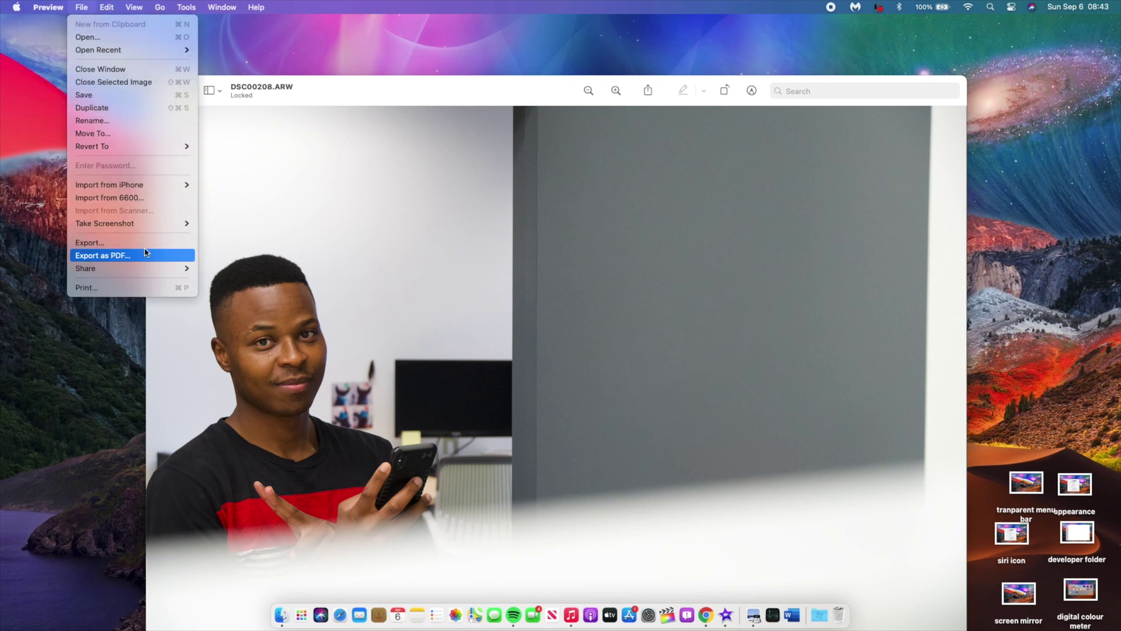
pyautogui.click(141, 244)
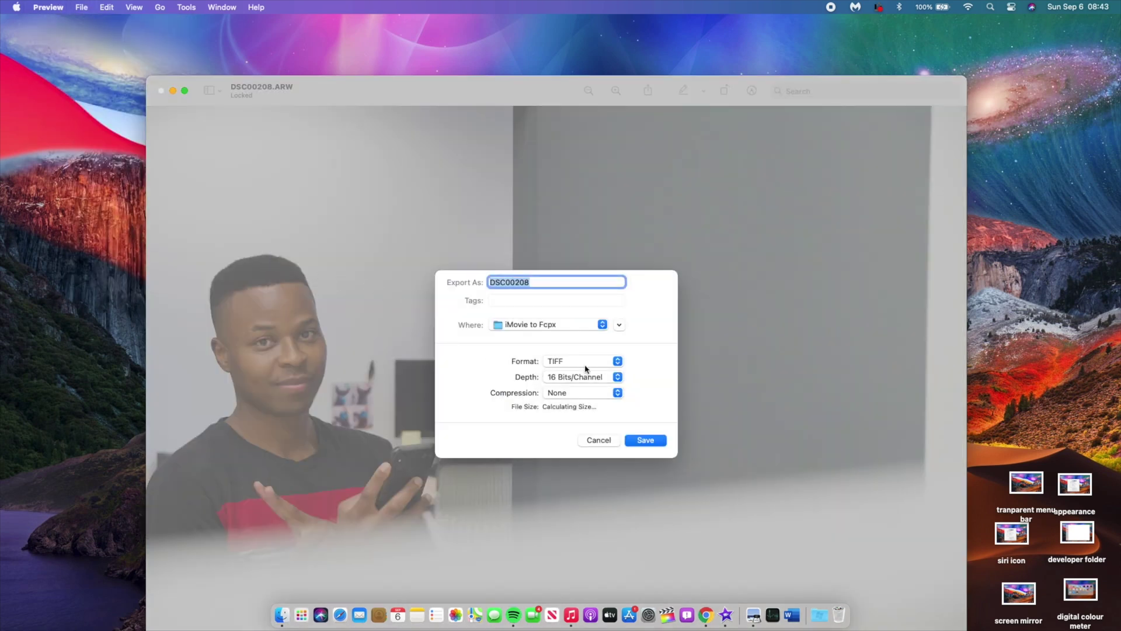
pyautogui.click(585, 362)
pyautogui.click(573, 298)
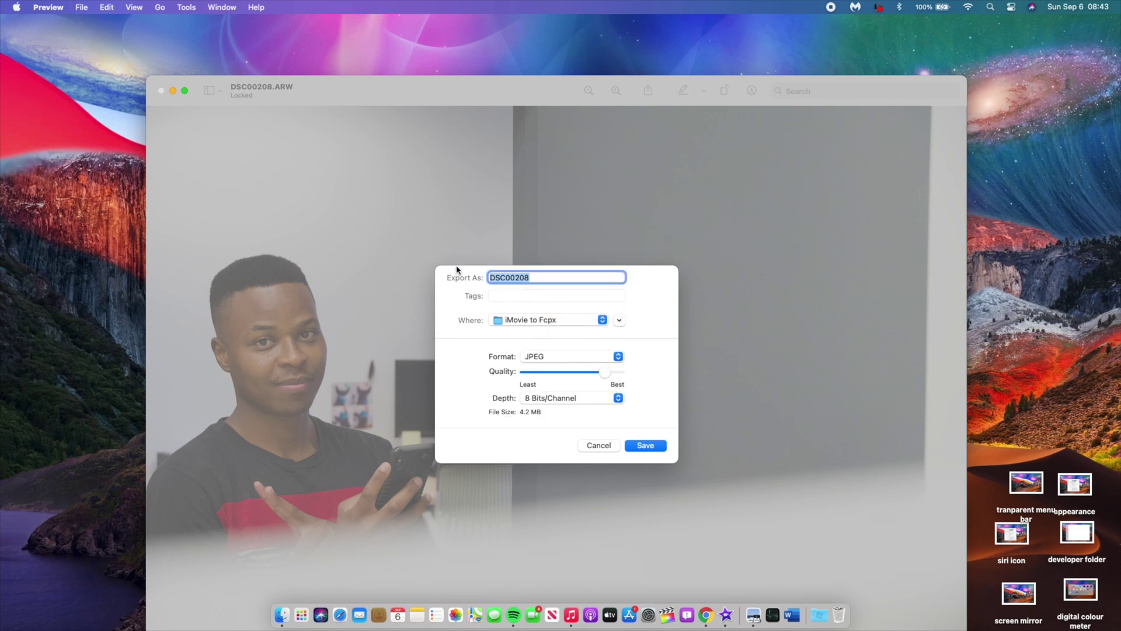
# - Name the export 'DSC00208 raww', set quality to best, and save it
pyautogui.press('Right')
pyautogui.write('ra')
pyautogui.moveTo(606, 372); pyautogui.dragTo(651, 380)
pyautogui.click(646, 446)
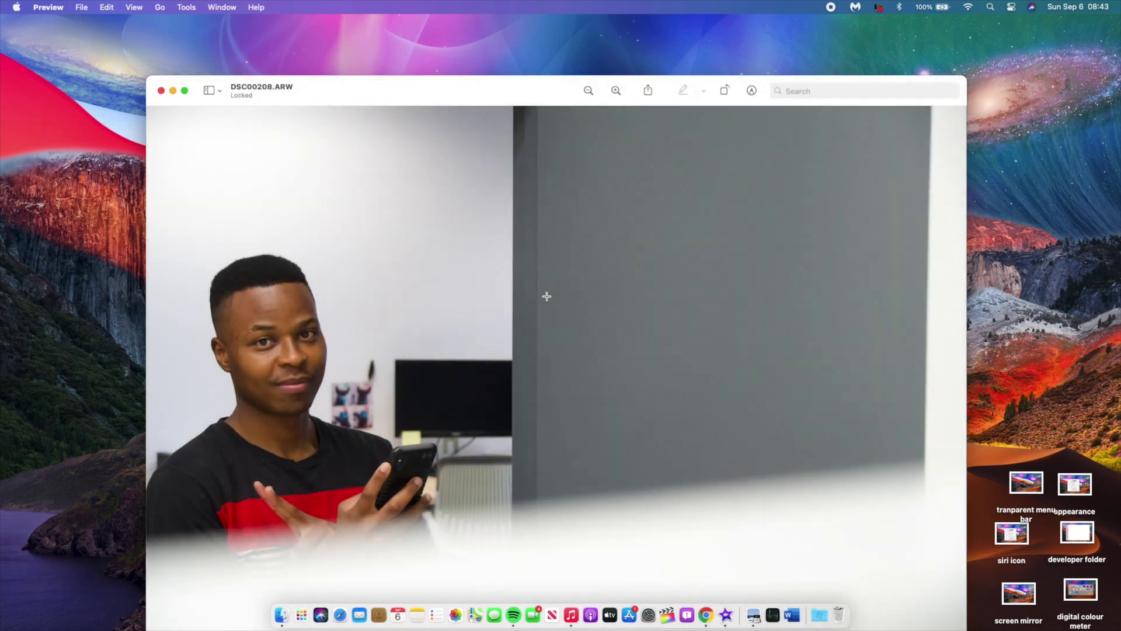
# - Find DSC00208 raww in Movies > iMovie to Fcpx and Quick Look it
pyautogui.click(280, 614)
pyautogui.click(348, 447)
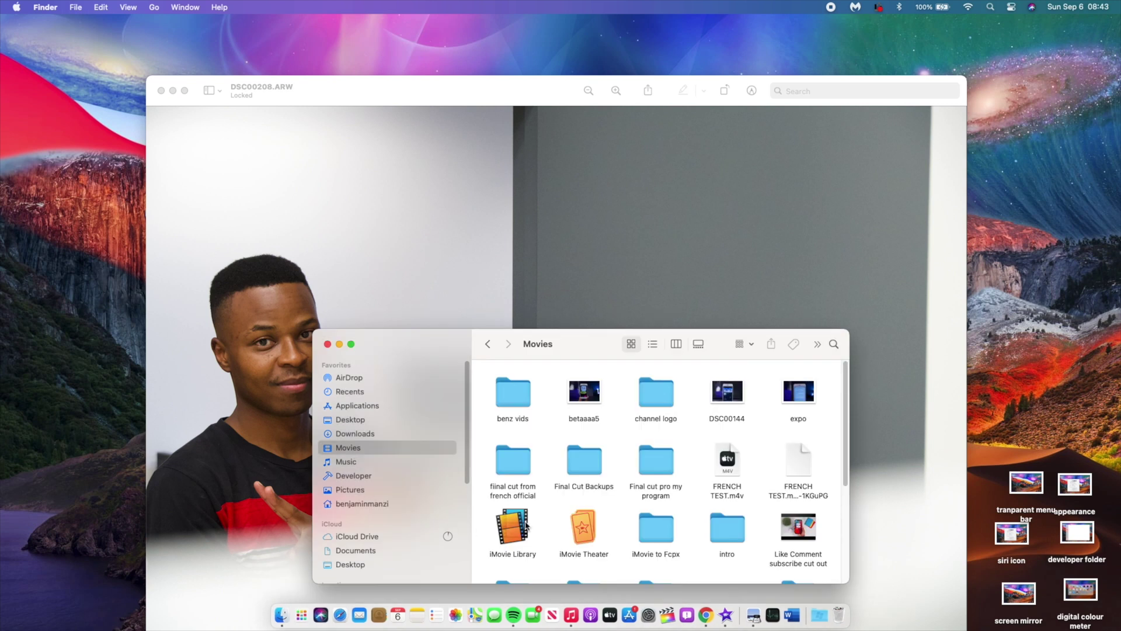
pyautogui.doubleClick(657, 531)
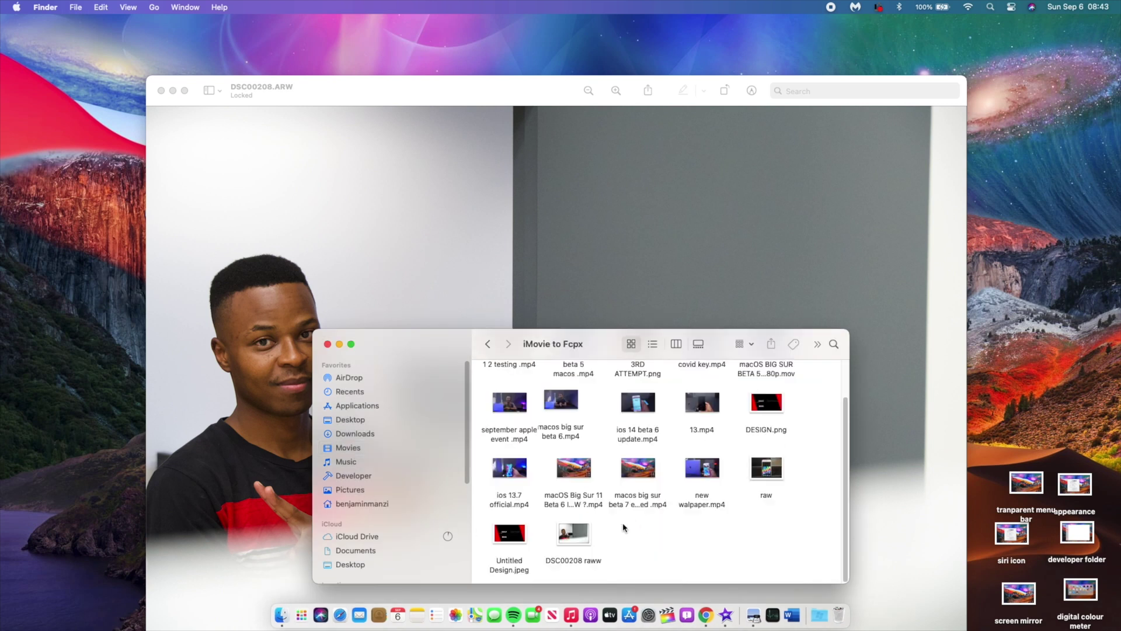
pyautogui.click(570, 534)
pyautogui.press('space')
pyautogui.press('space')
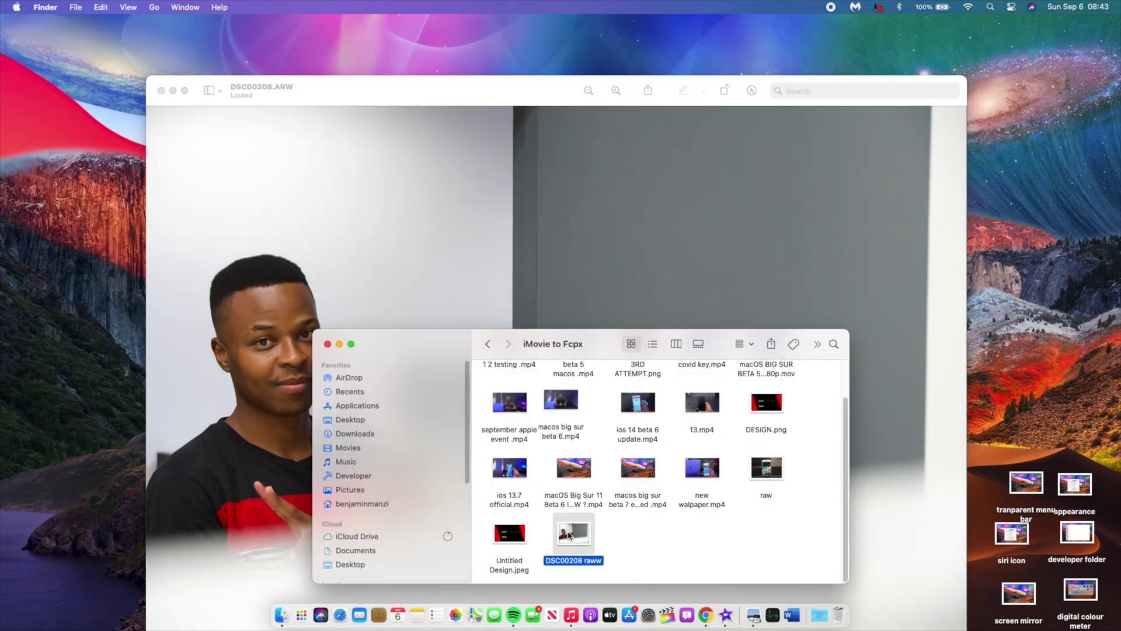
pyautogui.press('space')
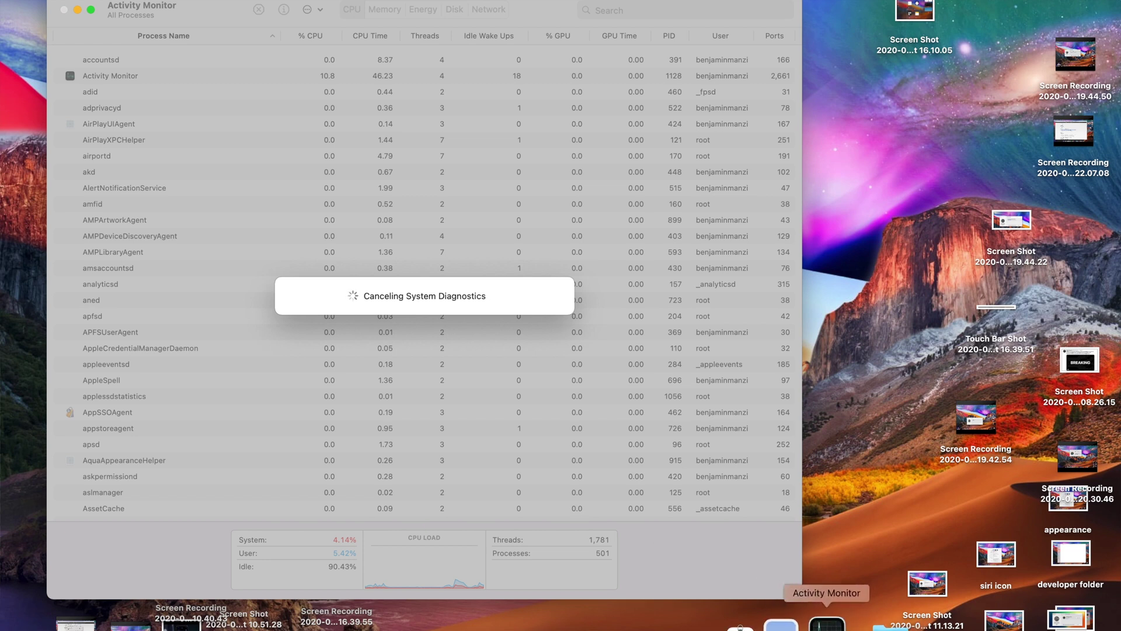
# - Quit and relaunch Activity Monitor from Launchpad > Other, sorting processes by % GPU
pyautogui.rightClick(827, 622)
pyautogui.click(840, 583)
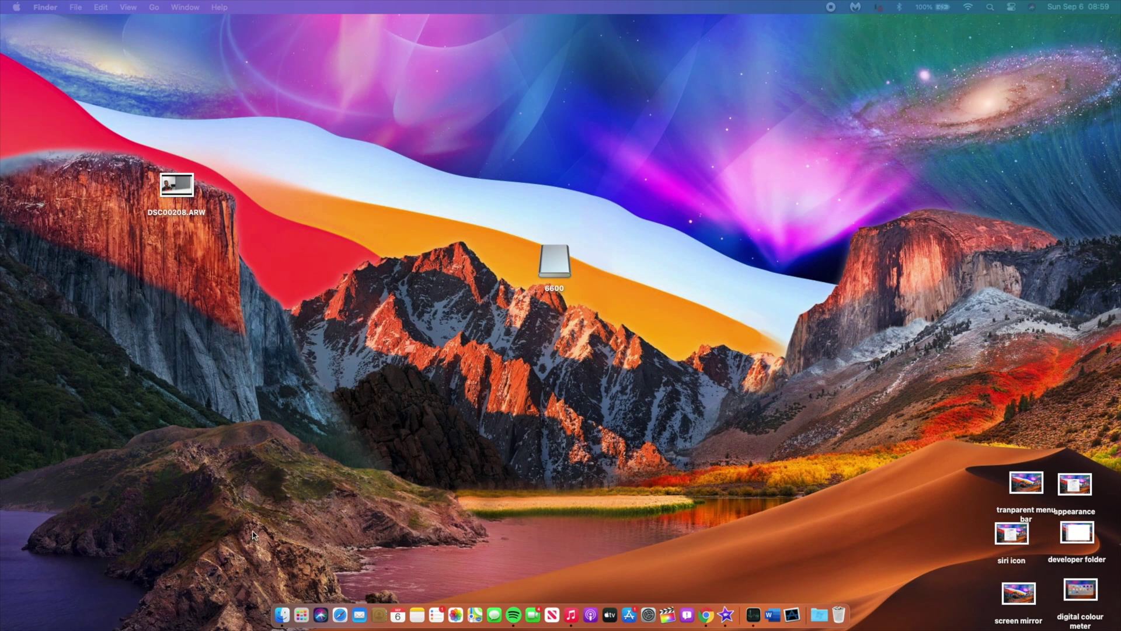
pyautogui.click(302, 613)
pyautogui.click(802, 511)
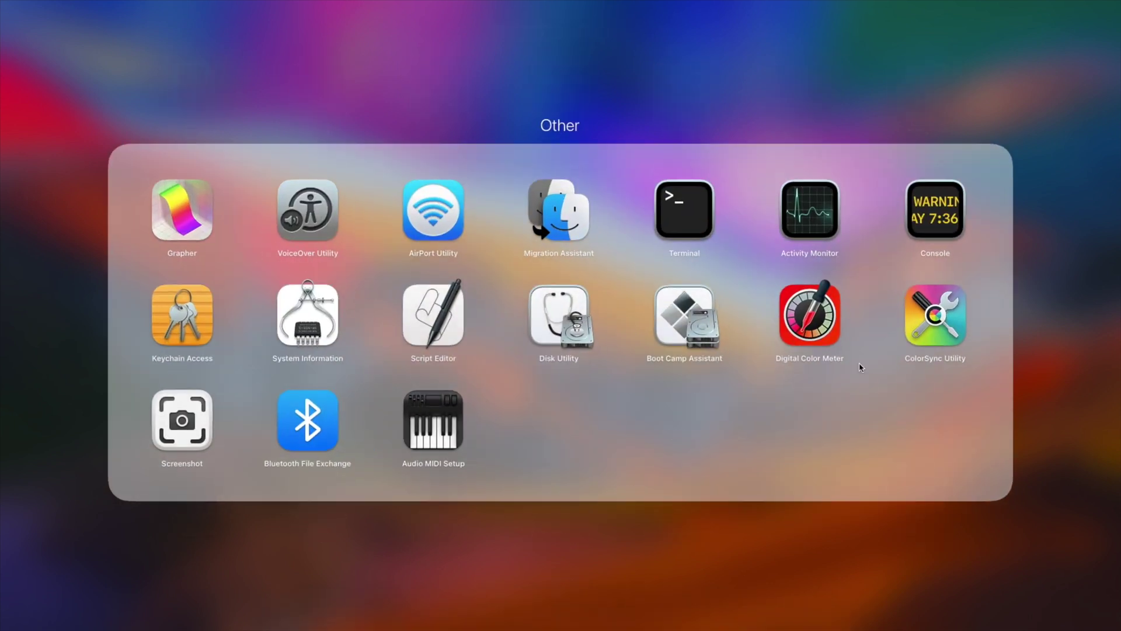
pyautogui.click(814, 228)
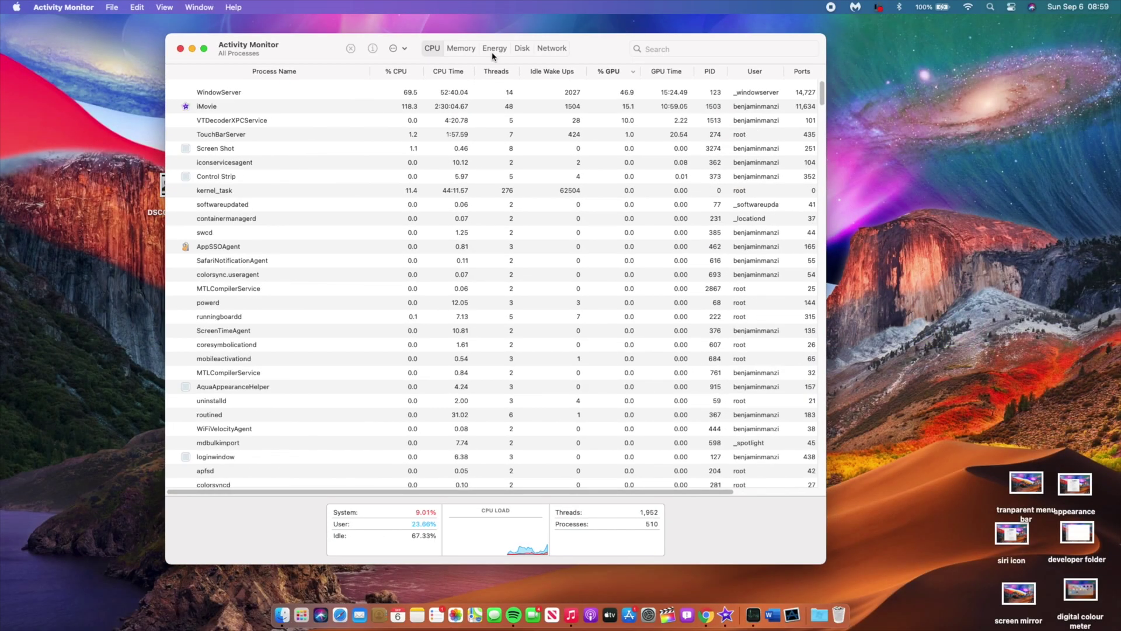
pyautogui.click(610, 71)
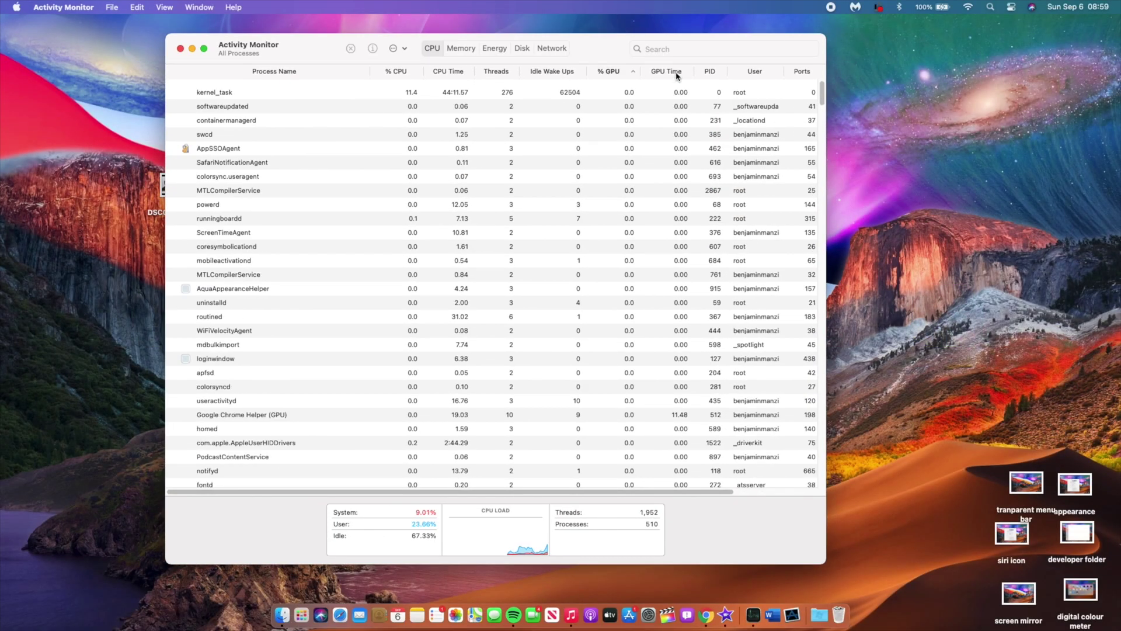
pyautogui.click(669, 71)
pyautogui.click(611, 72)
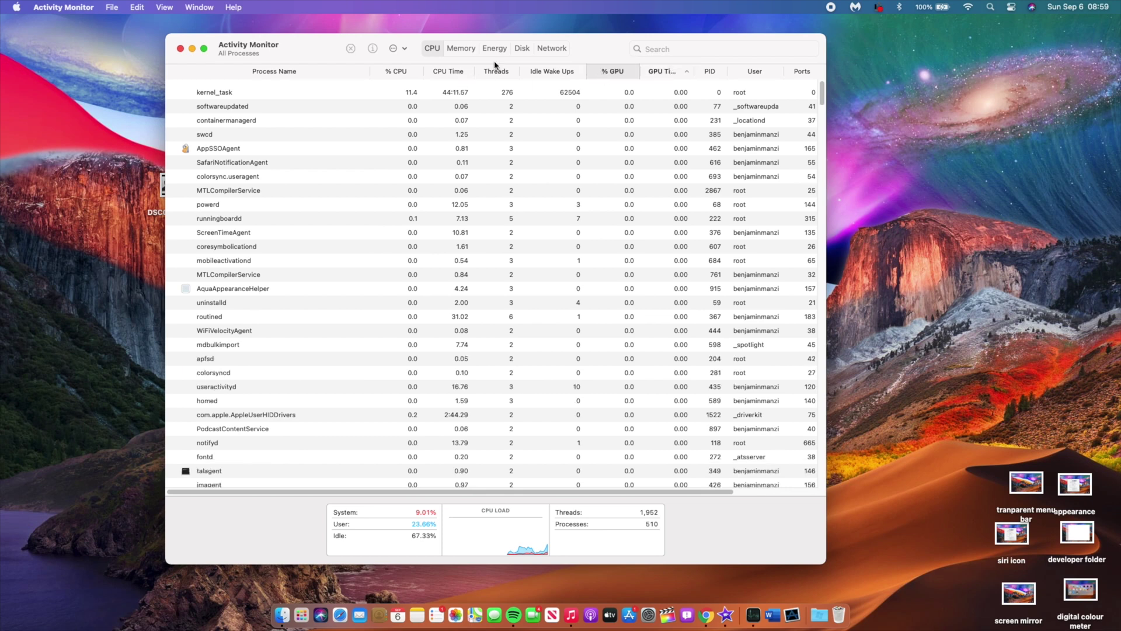
# - Start System Diagnostics, cancel at the privacy agreement, and quit Activity Monitor
pyautogui.click(401, 48)
pyautogui.click(410, 97)
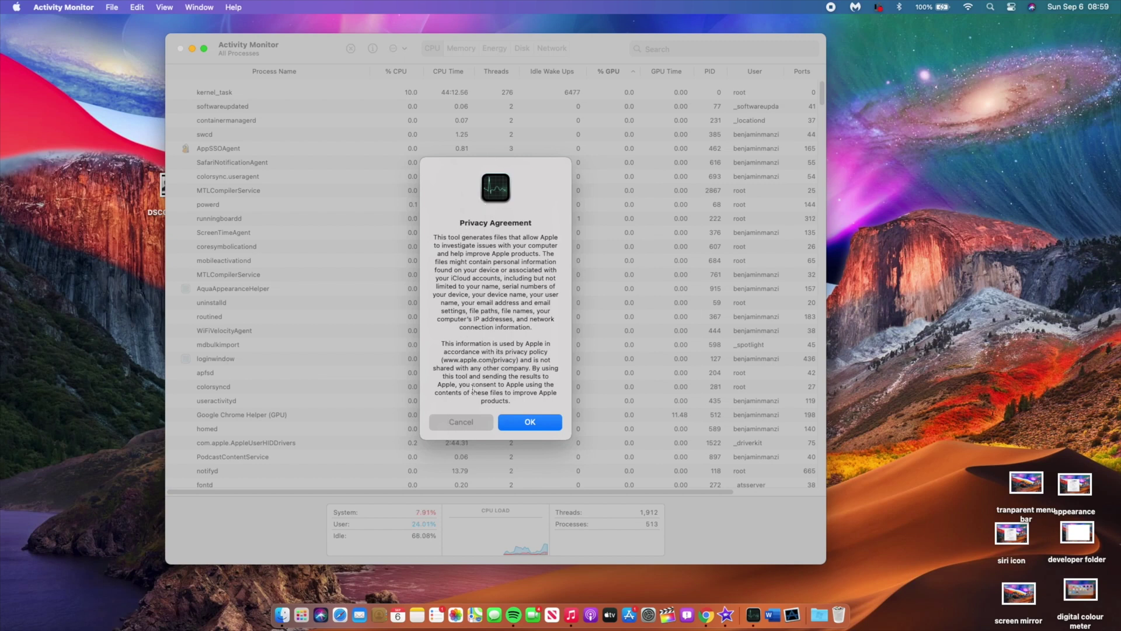
pyautogui.moveTo(465, 238); pyautogui.dragTo(539, 246)
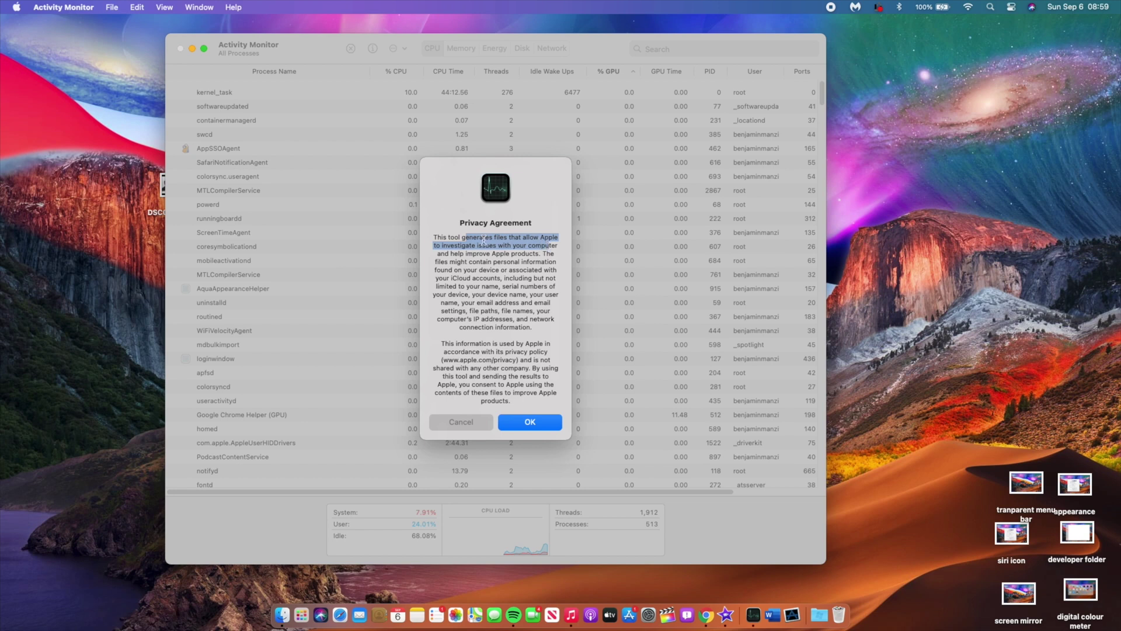
pyautogui.click(459, 288)
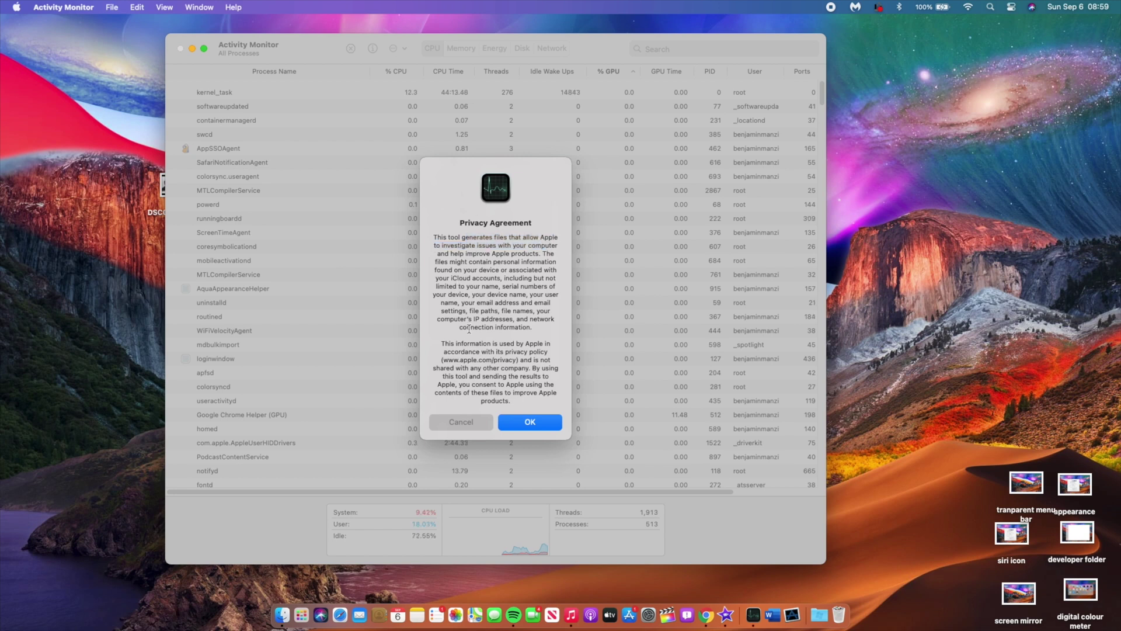
pyautogui.click(447, 419)
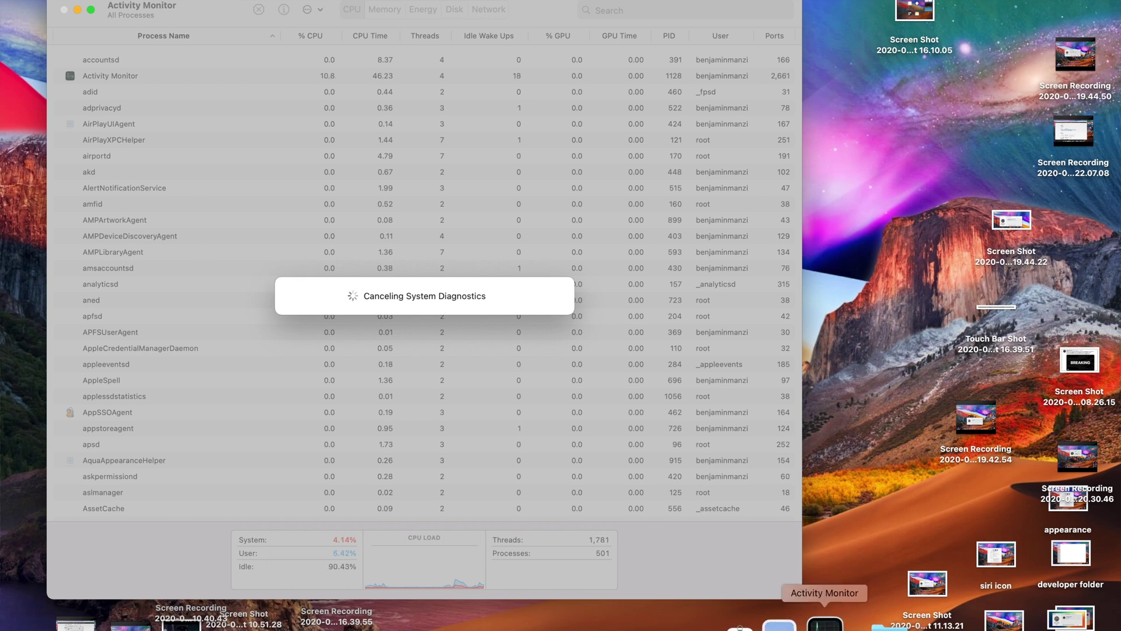
pyautogui.rightClick(827, 624)
pyautogui.click(833, 583)
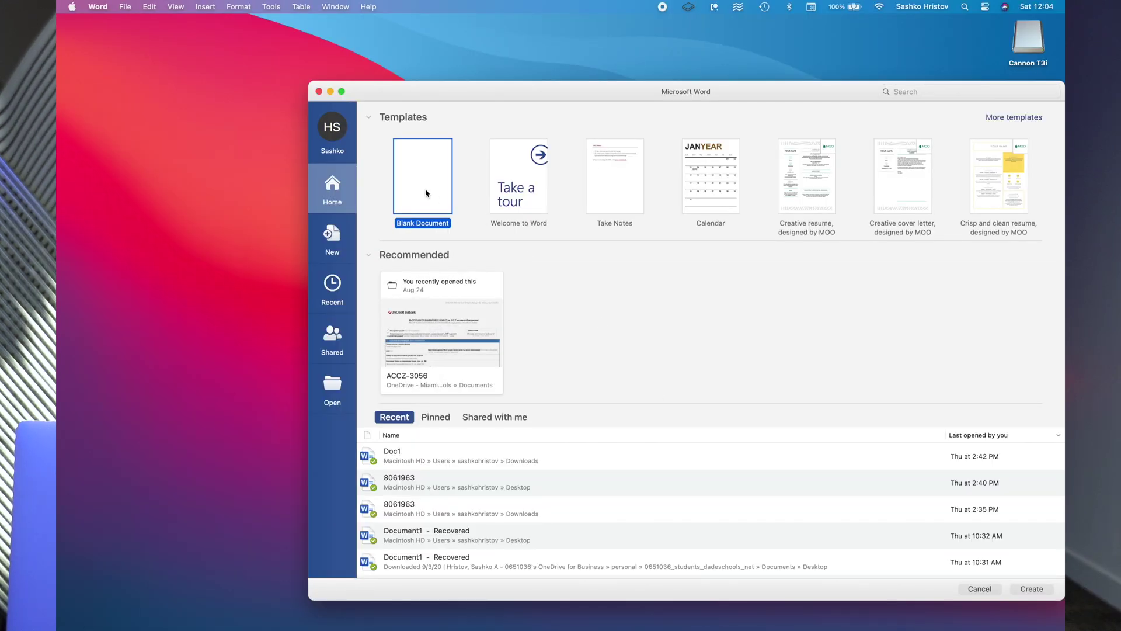
# - Create a blank Word document and toggle it out of and back into full screen
pyautogui.doubleClick(425, 193)
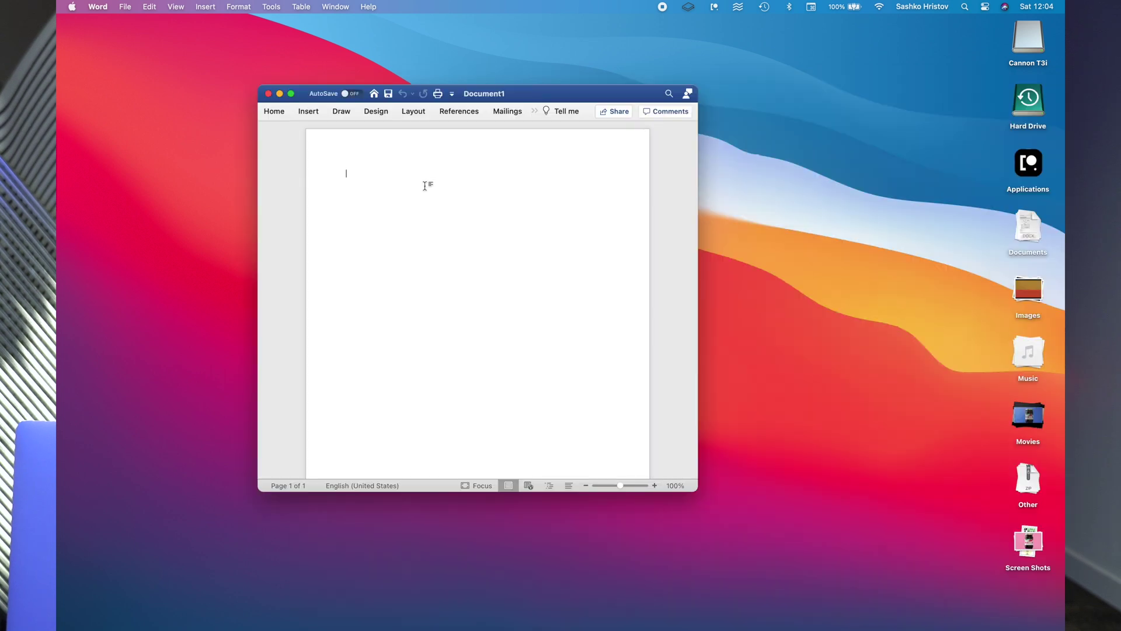
pyautogui.click(291, 94)
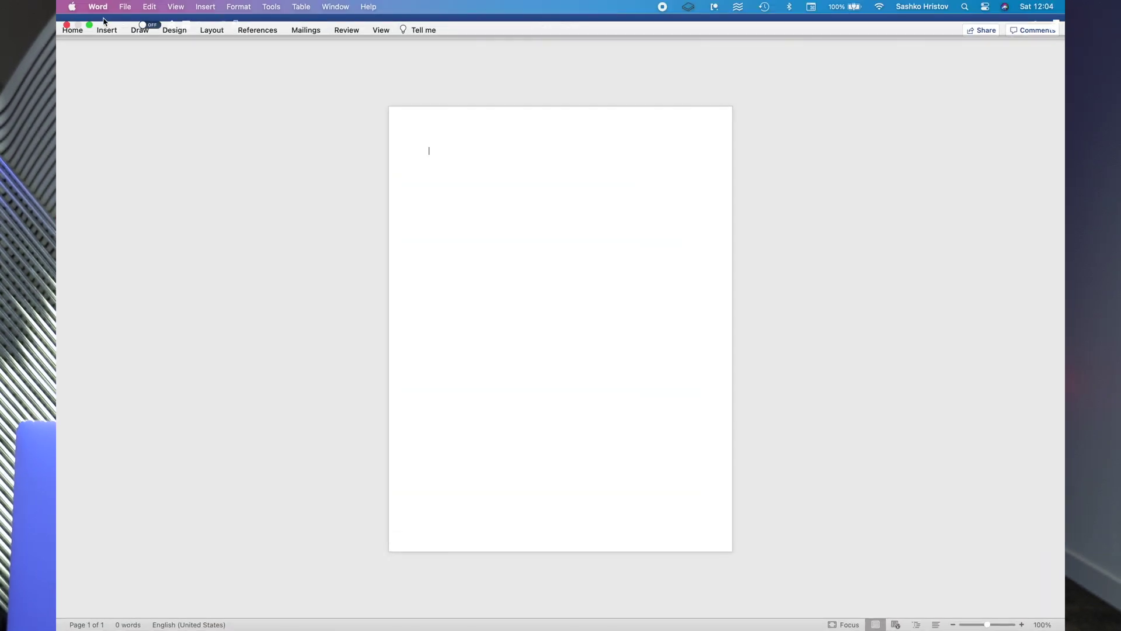
pyautogui.moveTo(89, 26)
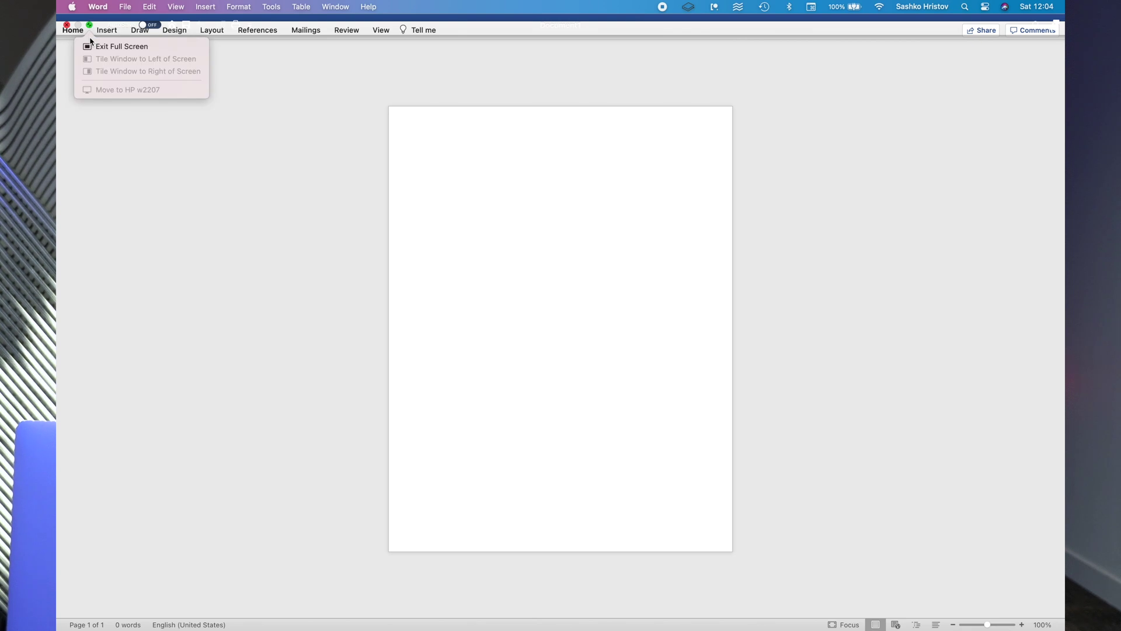
pyautogui.click(97, 46)
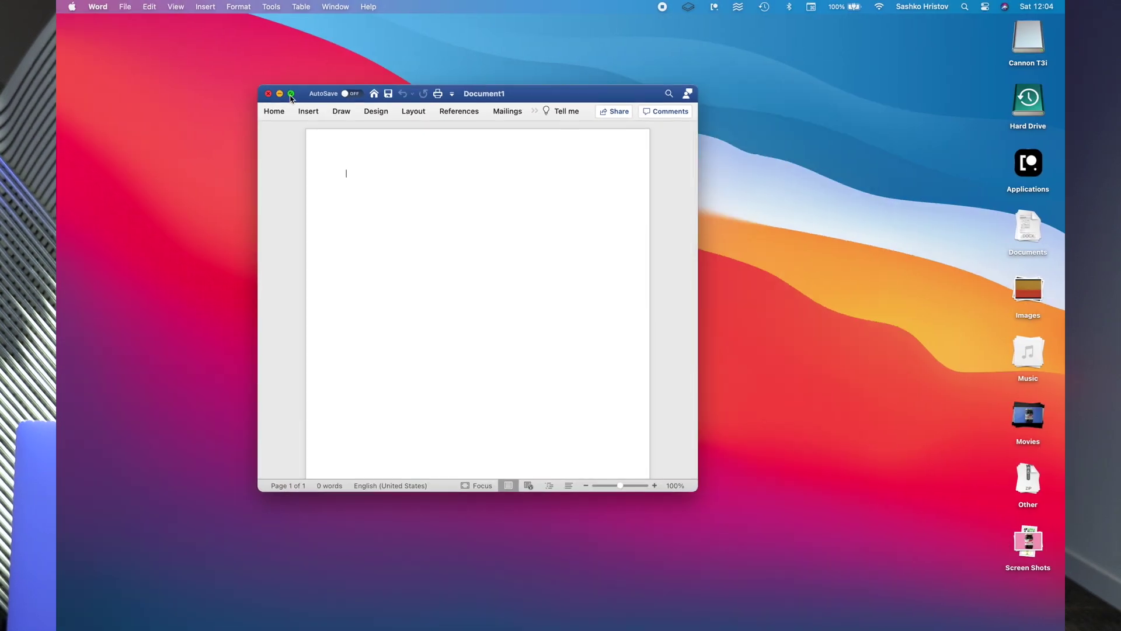
pyautogui.click(290, 93)
# - Collapse the Insert ribbon and take the document out of full screen
pyautogui.moveTo(104, 4)
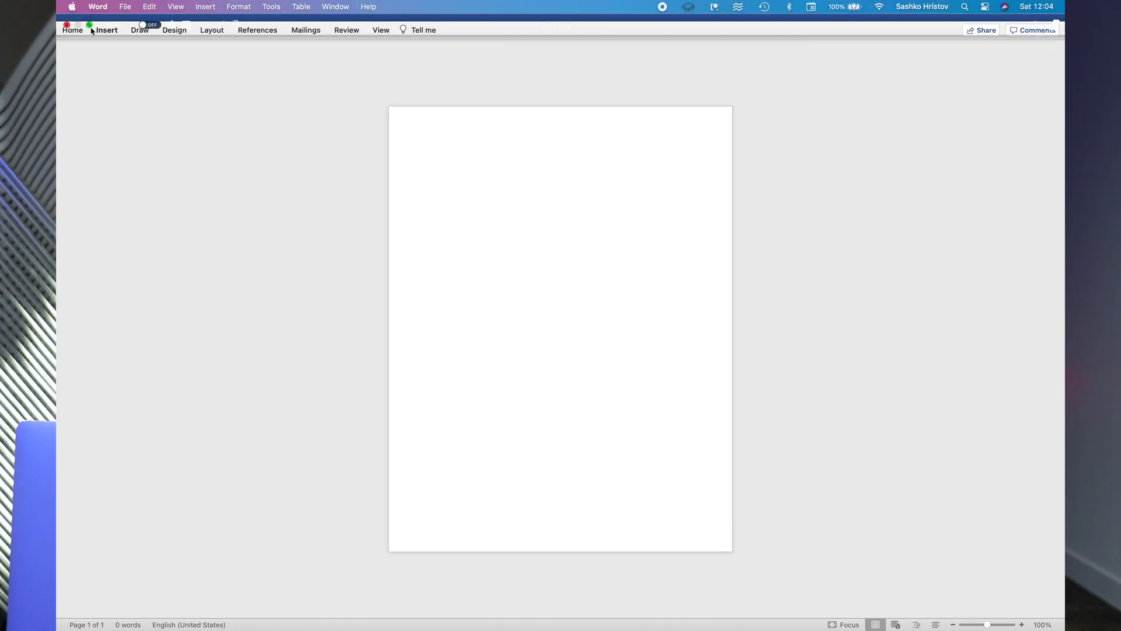
pyautogui.moveTo(91, 28)
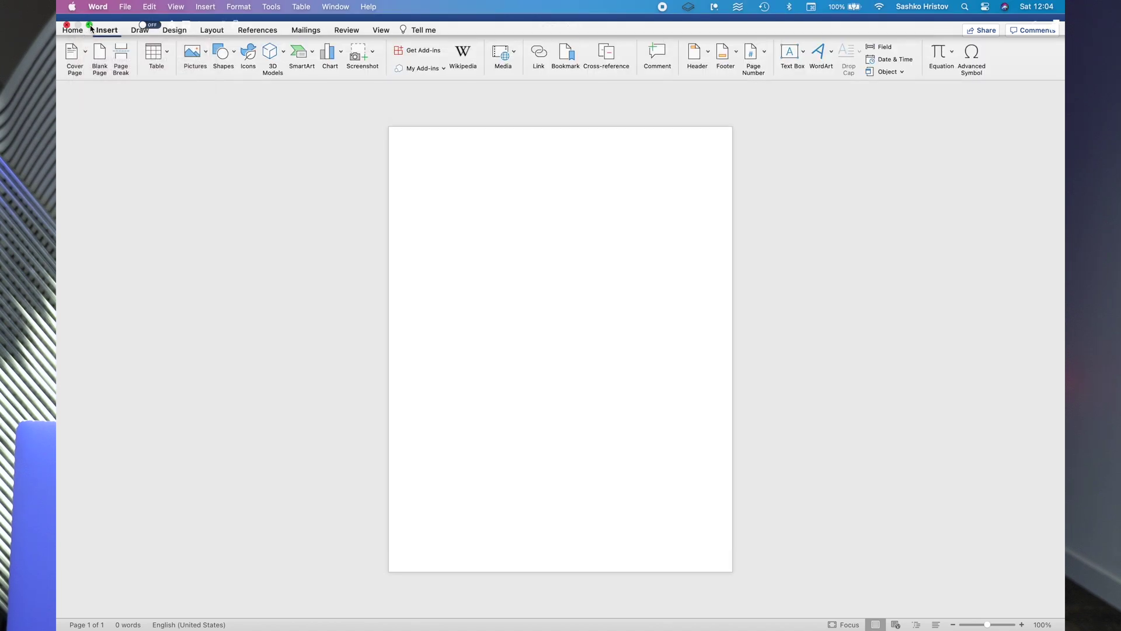
pyautogui.click(91, 28)
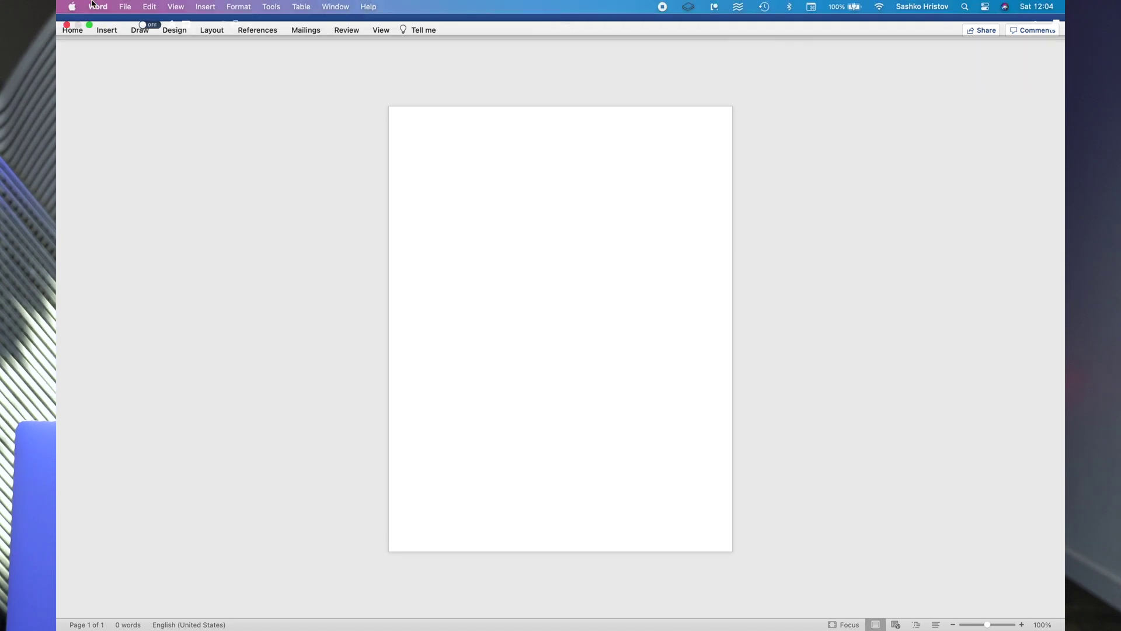
pyautogui.moveTo(90, 26)
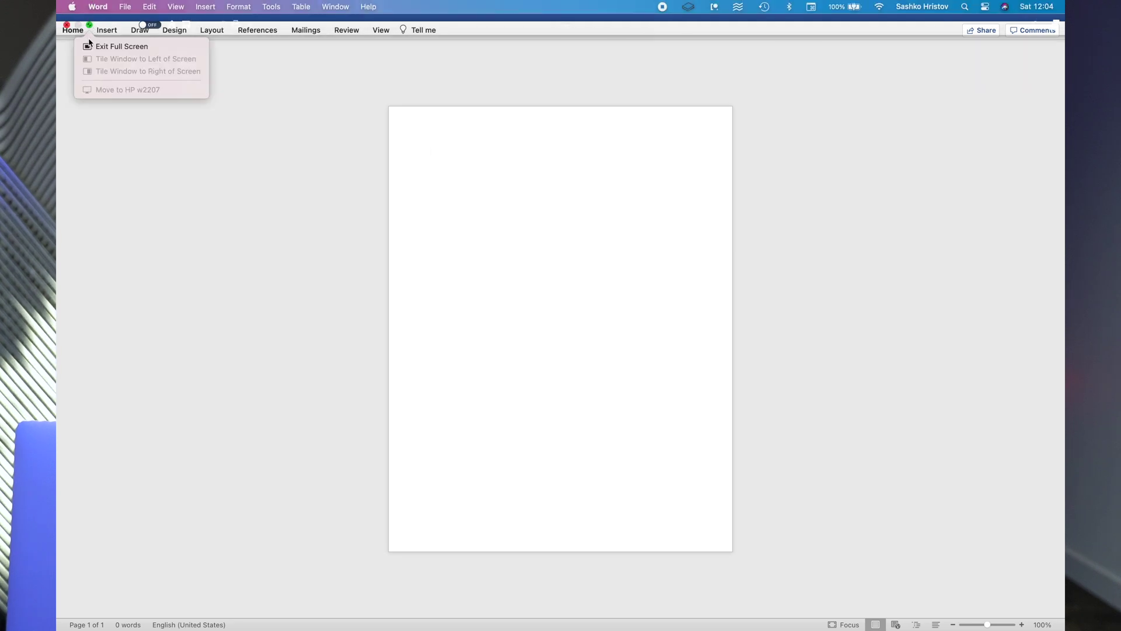
pyautogui.click(89, 46)
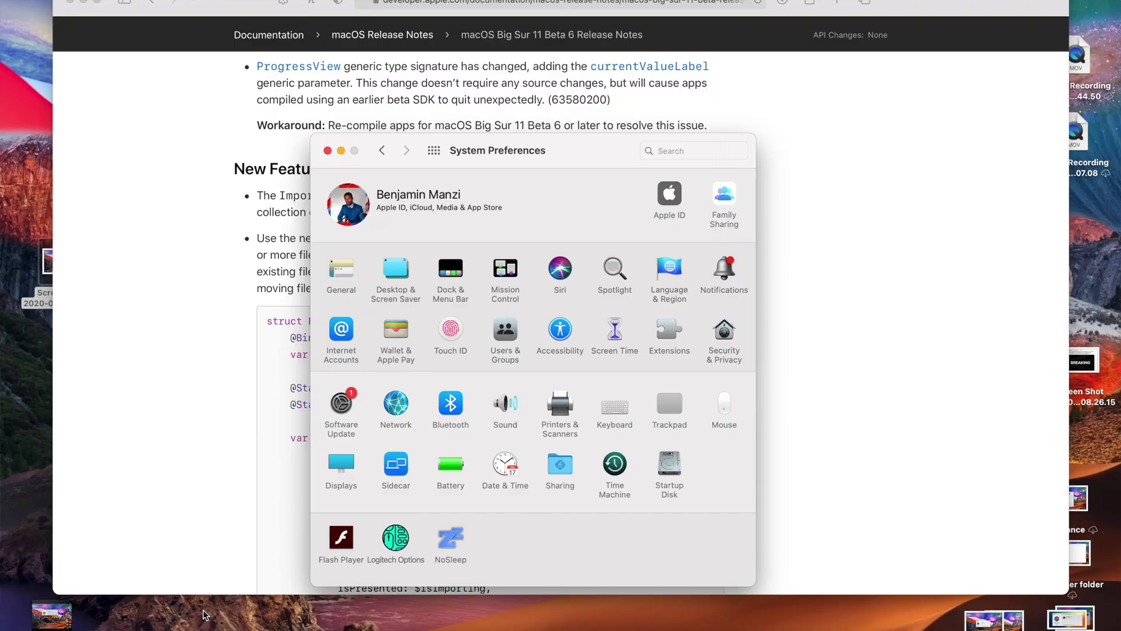
# - Page through Launchpad's app grid with F4, then open System Preferences from the Dock
pyautogui.press('F4')
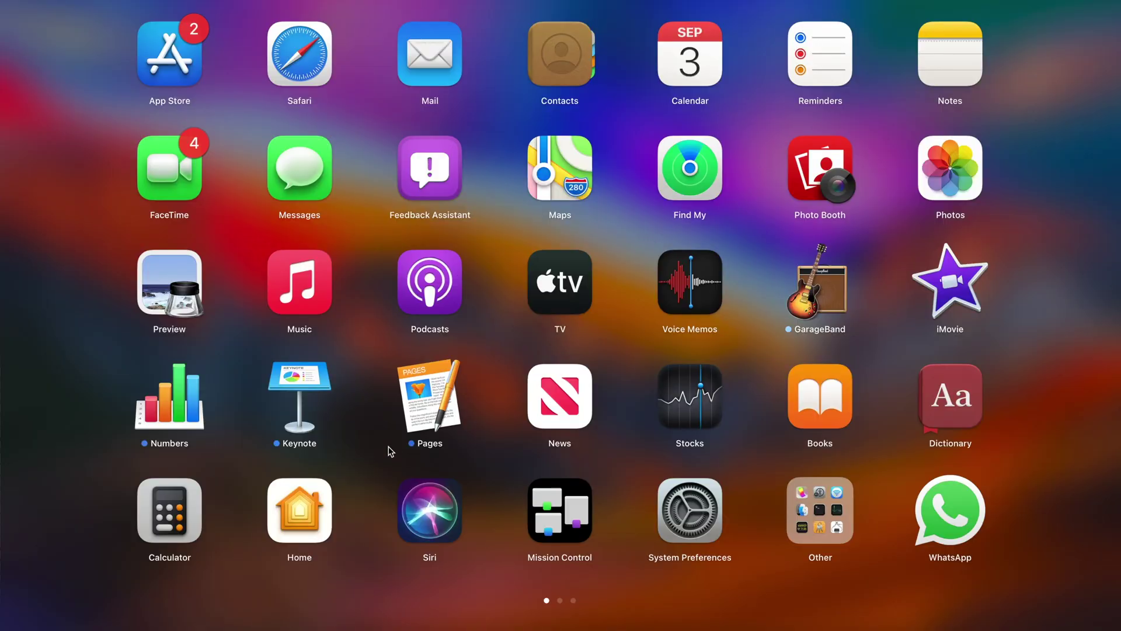
pyautogui.hscroll(3, 390, 451)
pyautogui.hscroll(3, 390, 452)
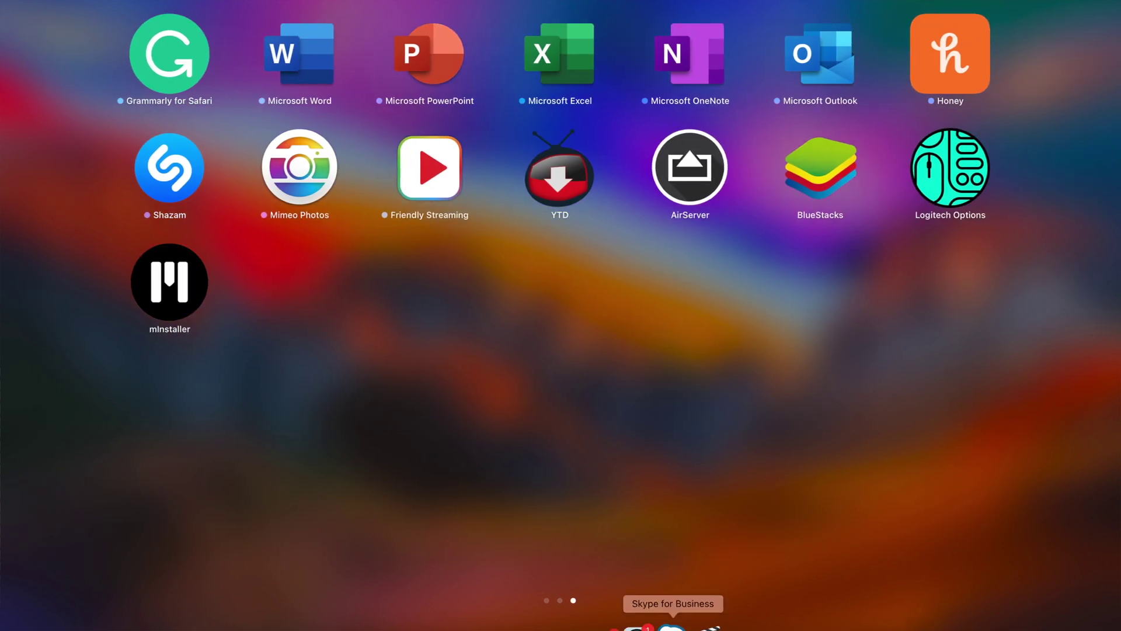
pyautogui.click(643, 626)
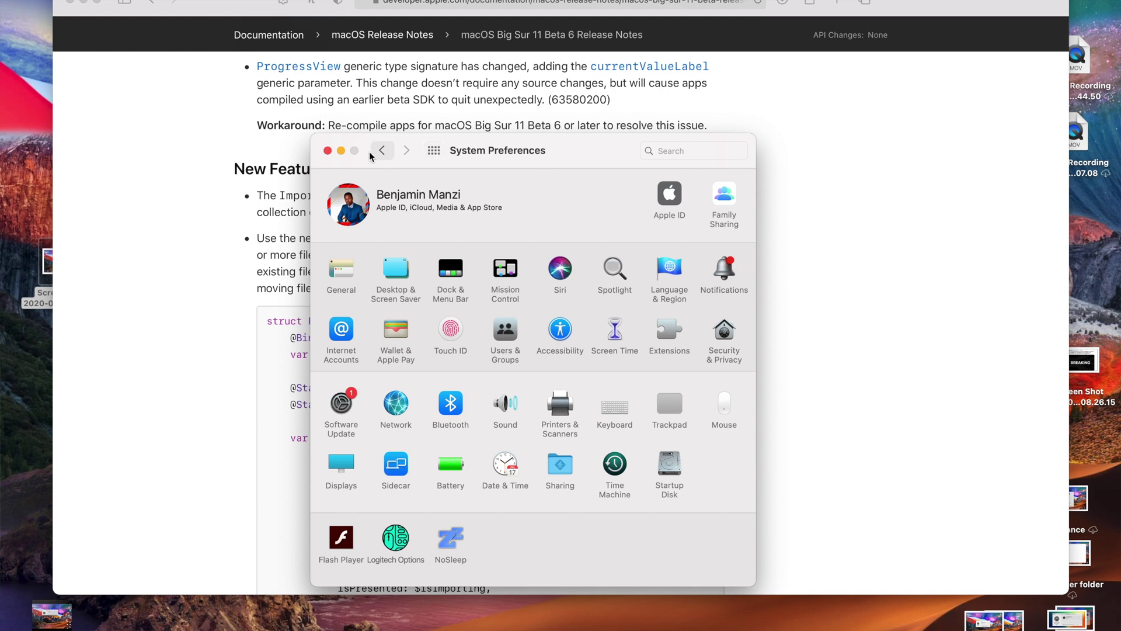
# - Close System Preferences and the Safari release notes, dismissing the battery menu and Control Center
pyautogui.click(328, 150)
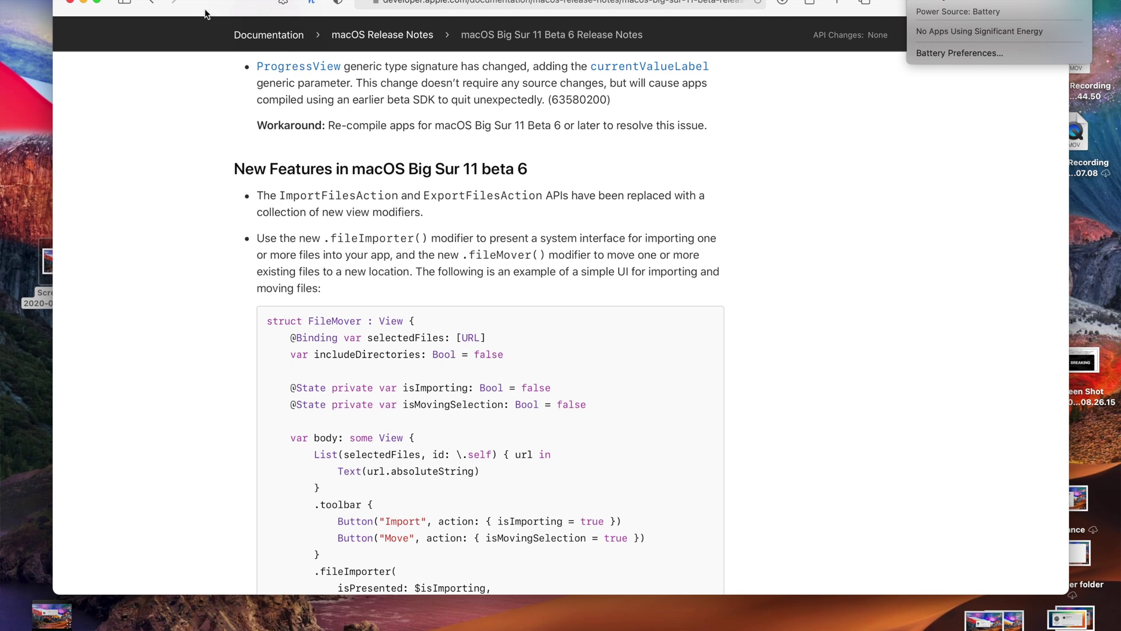
pyautogui.click(72, 2)
pyautogui.click(71, 3)
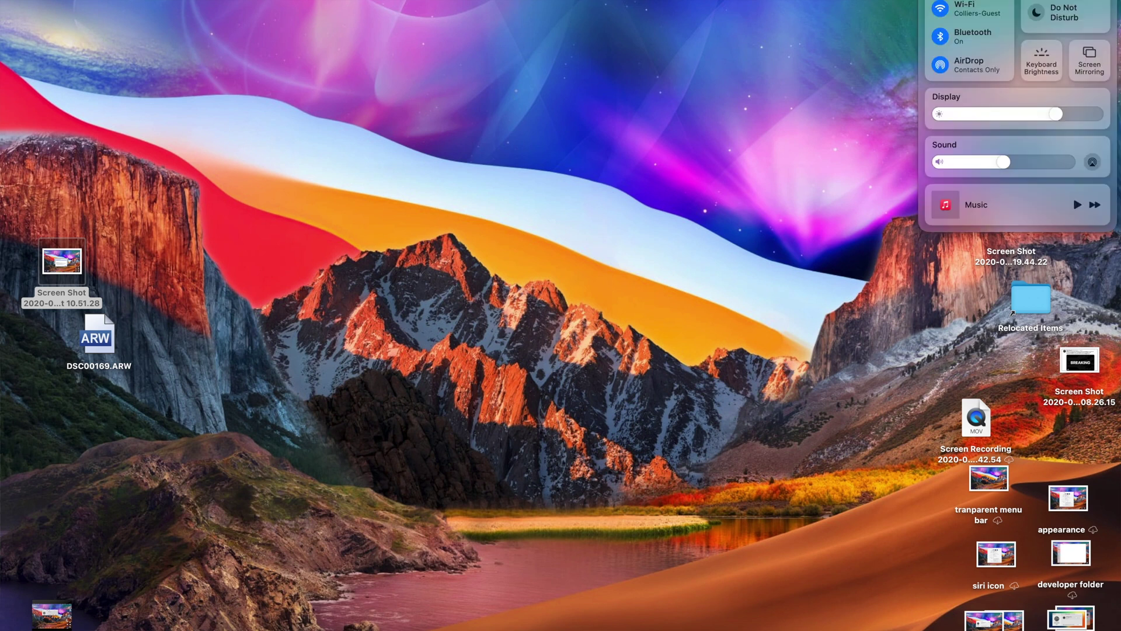
pyautogui.click(820, 245)
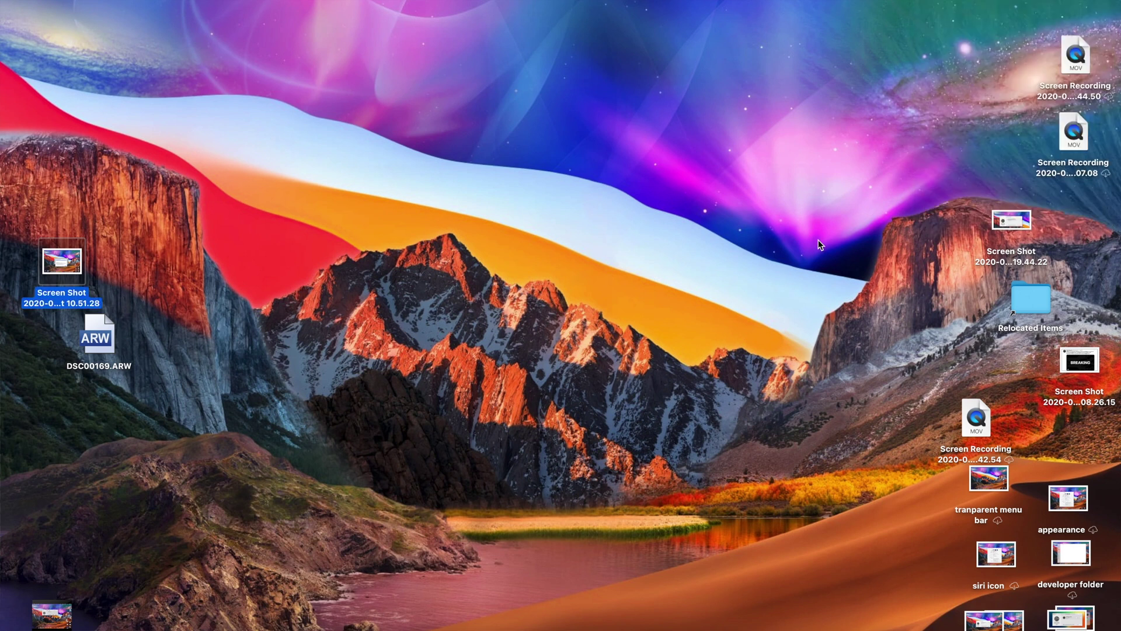
pyautogui.moveTo(350, 627)
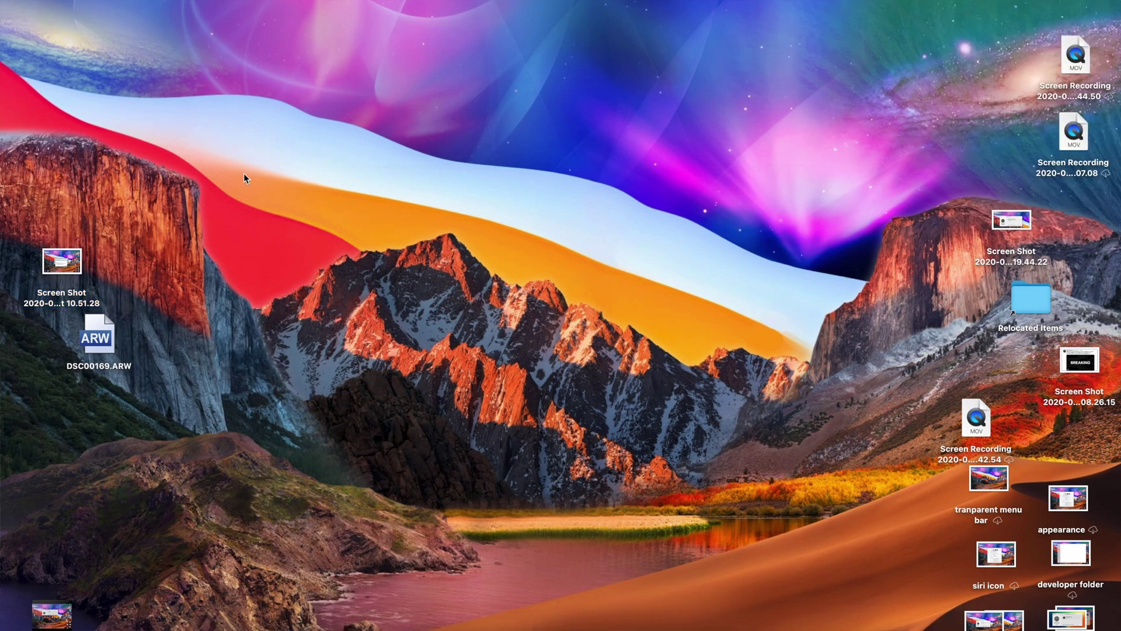
# - Open System Preferences from the Apple menu and check Software Update
pyautogui.click(10, 1)
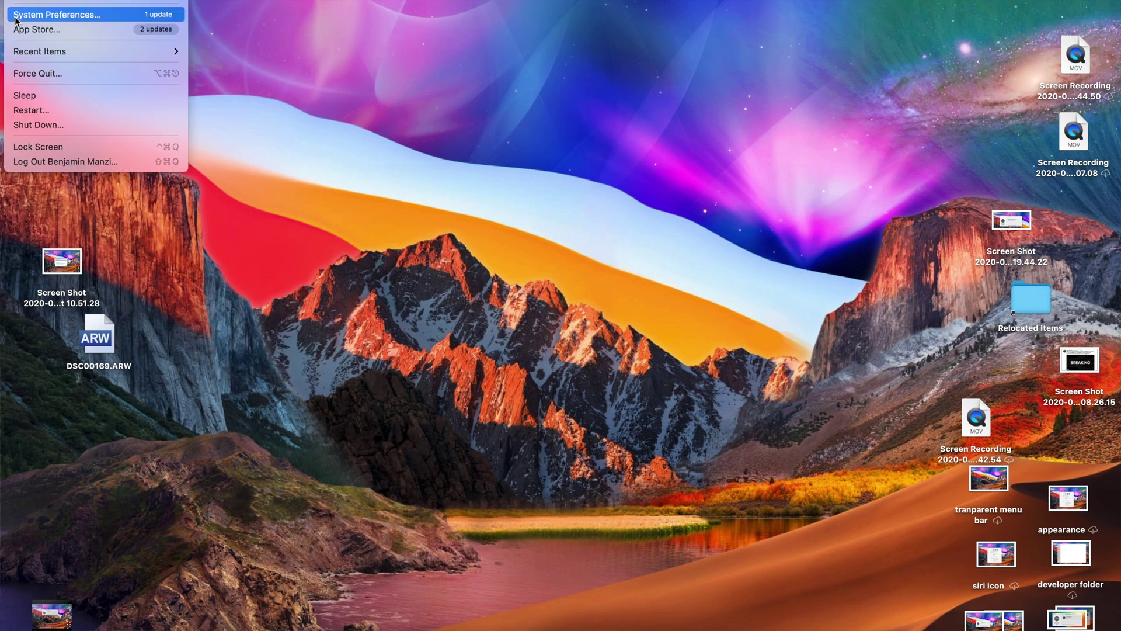
pyautogui.click(182, 255)
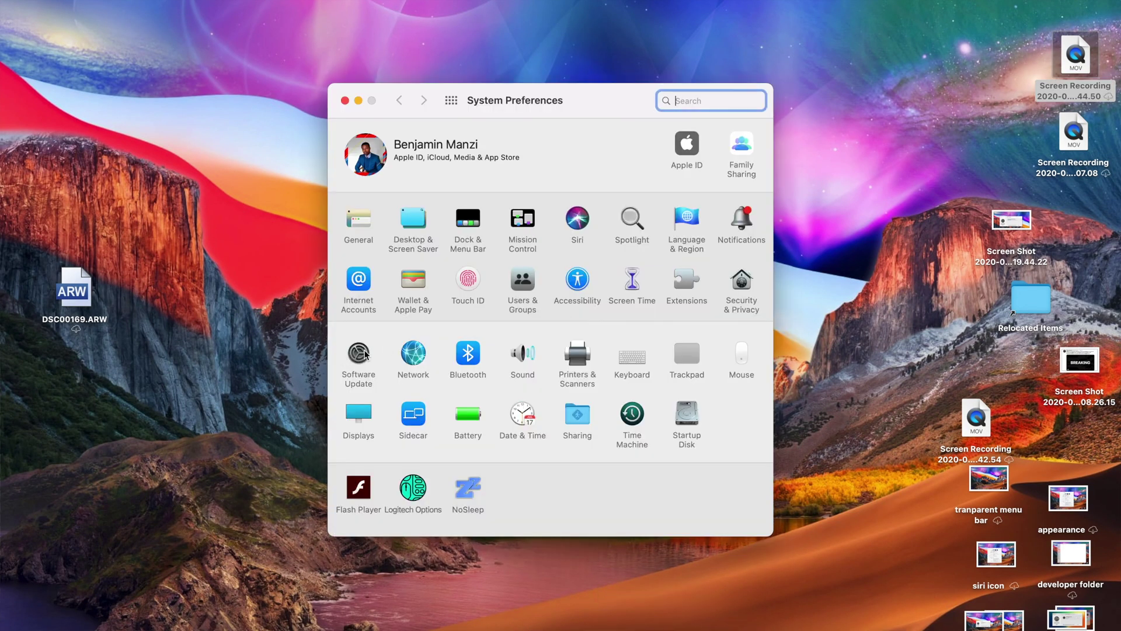
pyautogui.click(358, 354)
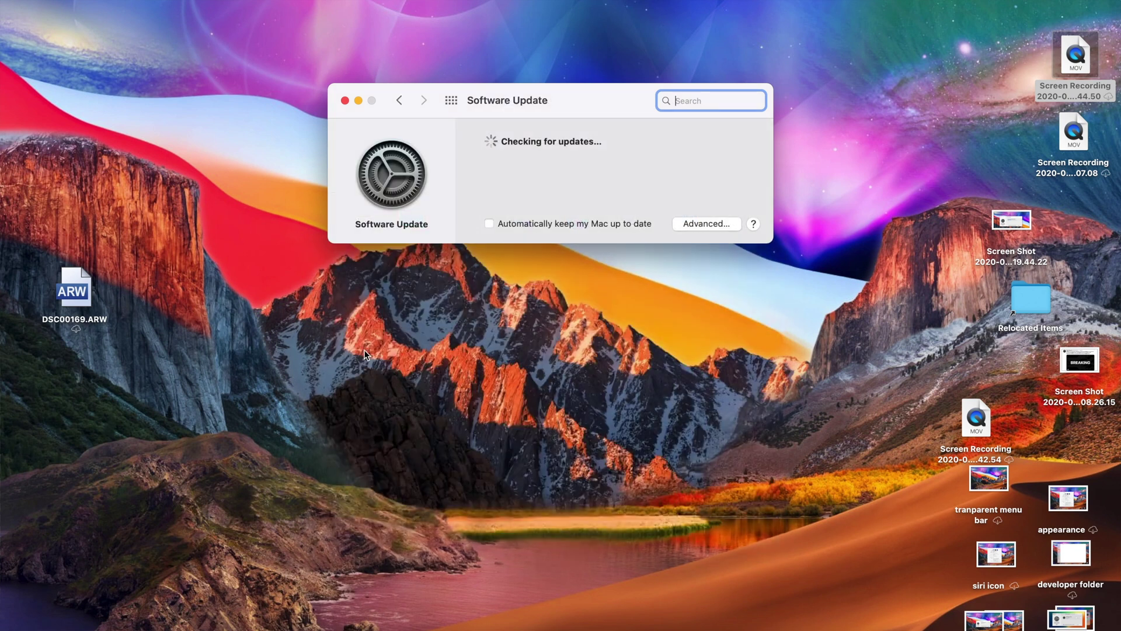
# - Reposition the window and view details of the Big Sur Beta 6 11.0 (3.29 GB) update
pyautogui.moveTo(567, 108); pyautogui.dragTo(524, 160)
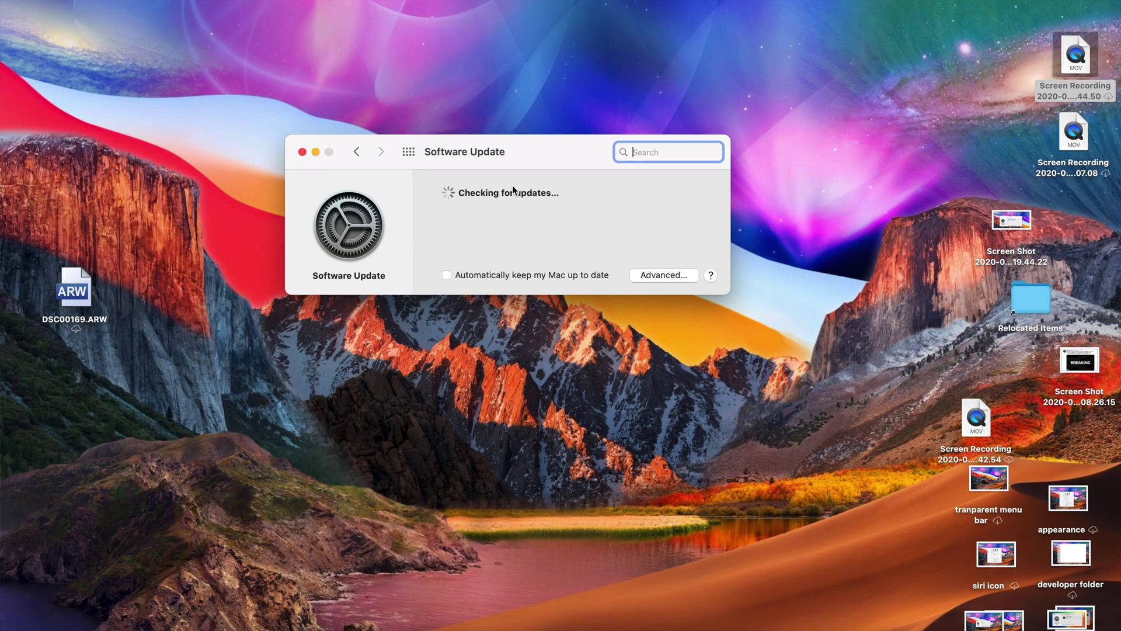
pyautogui.moveTo(528, 142); pyautogui.dragTo(518, 184)
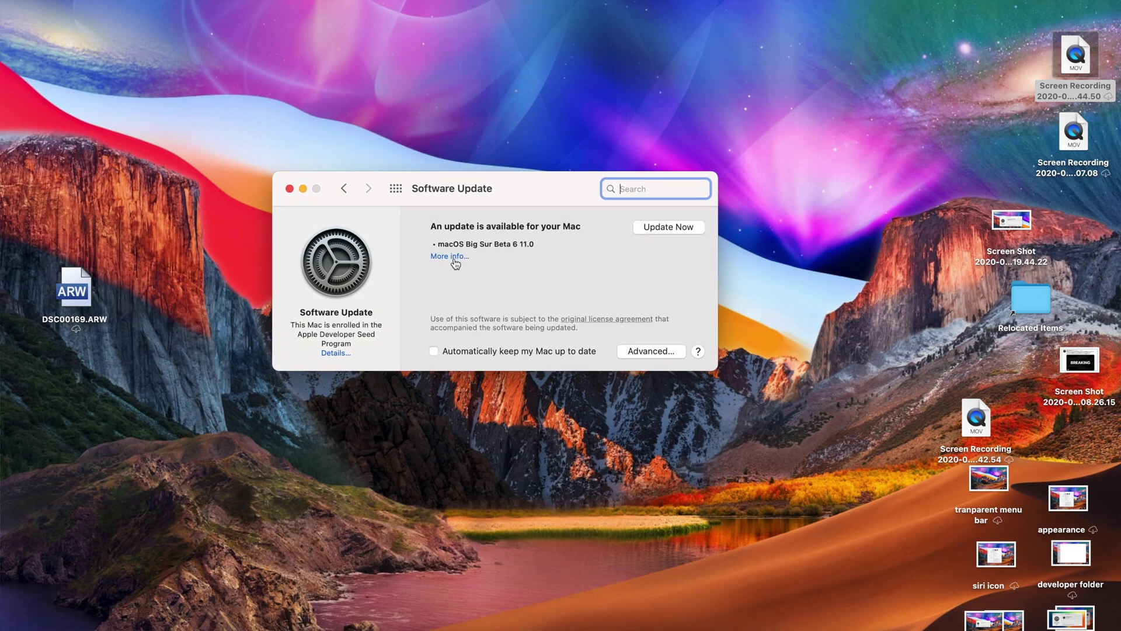
pyautogui.click(454, 260)
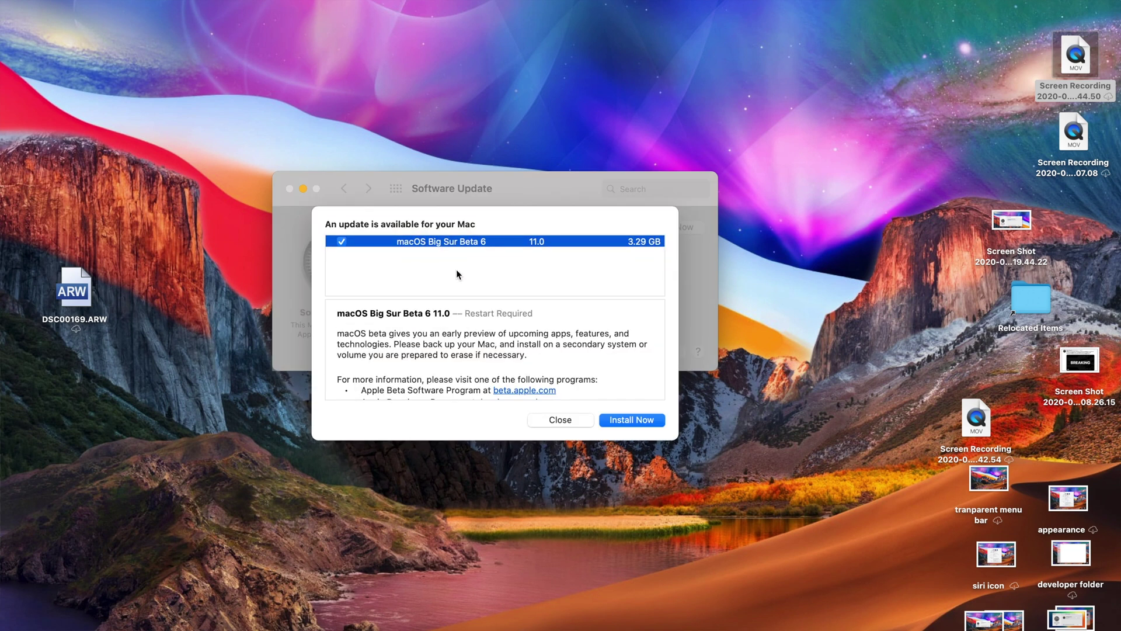
pyautogui.scroll(-3, 462, 337)
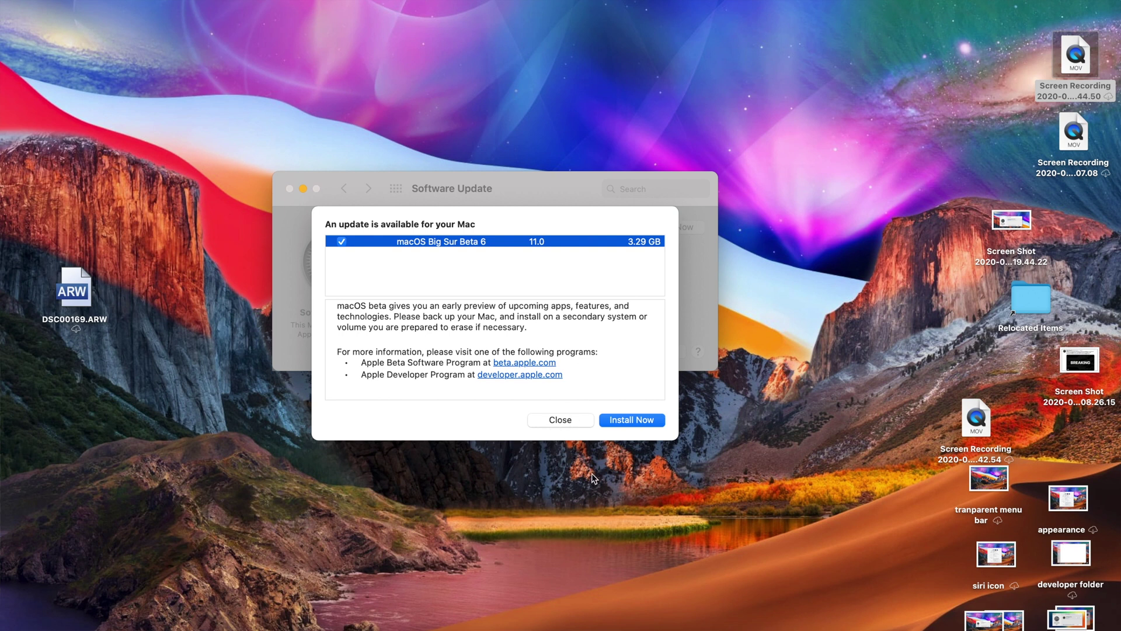
pyautogui.click(542, 420)
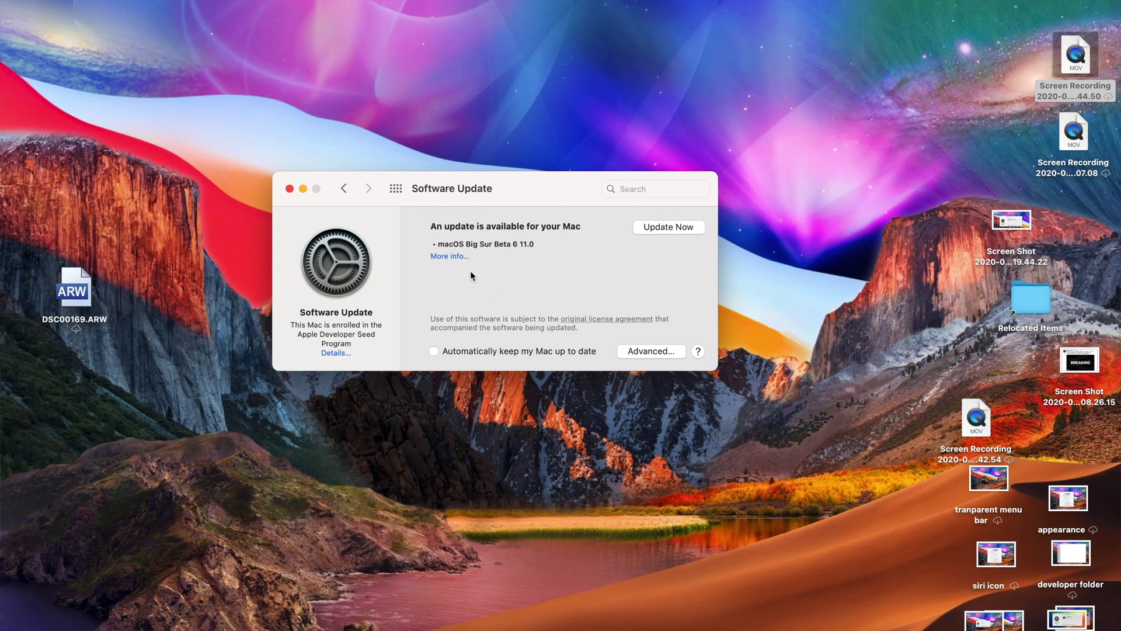
pyautogui.click(451, 257)
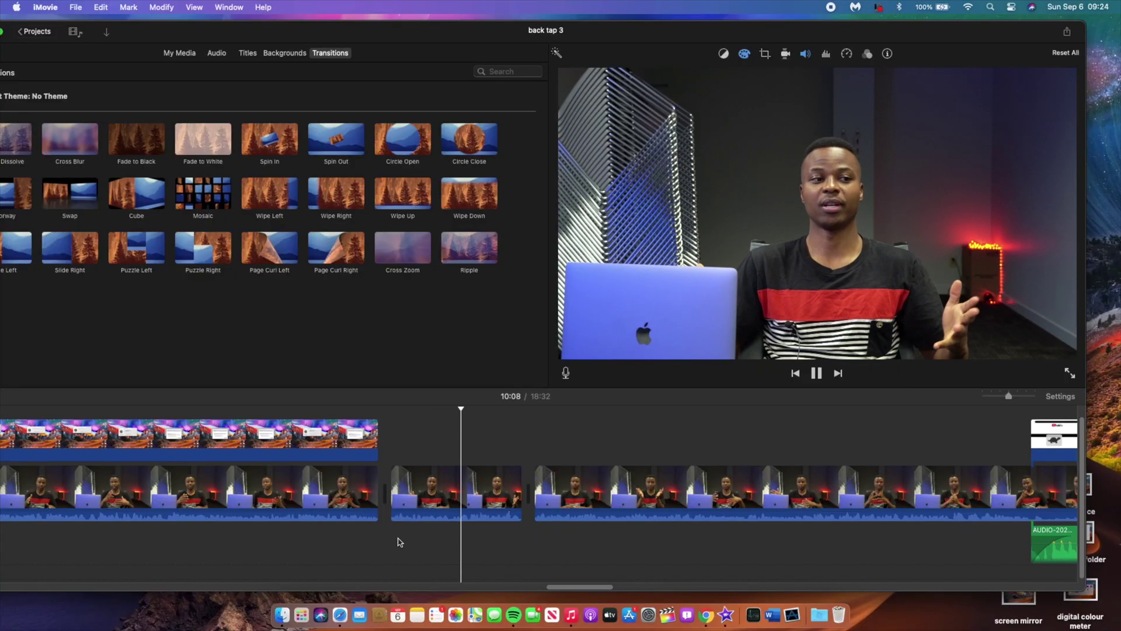
# - Bring the Half Man Half Tech YouTube channel window forward, scroll it, and shift it right
pyautogui.click(340, 613)
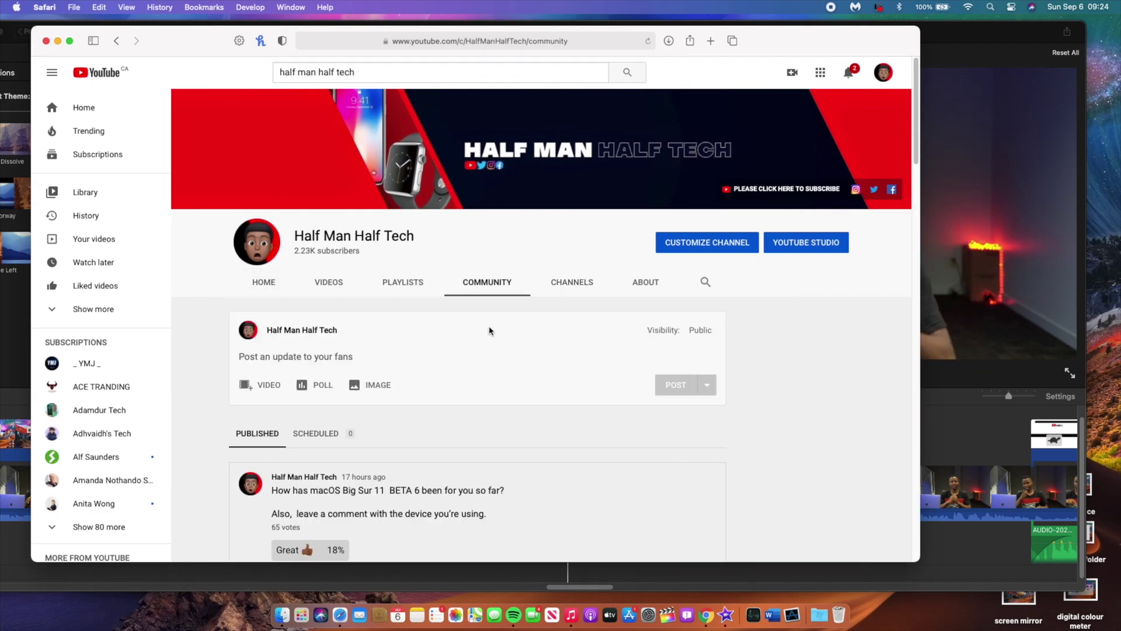
pyautogui.scroll(-5, 523, 344)
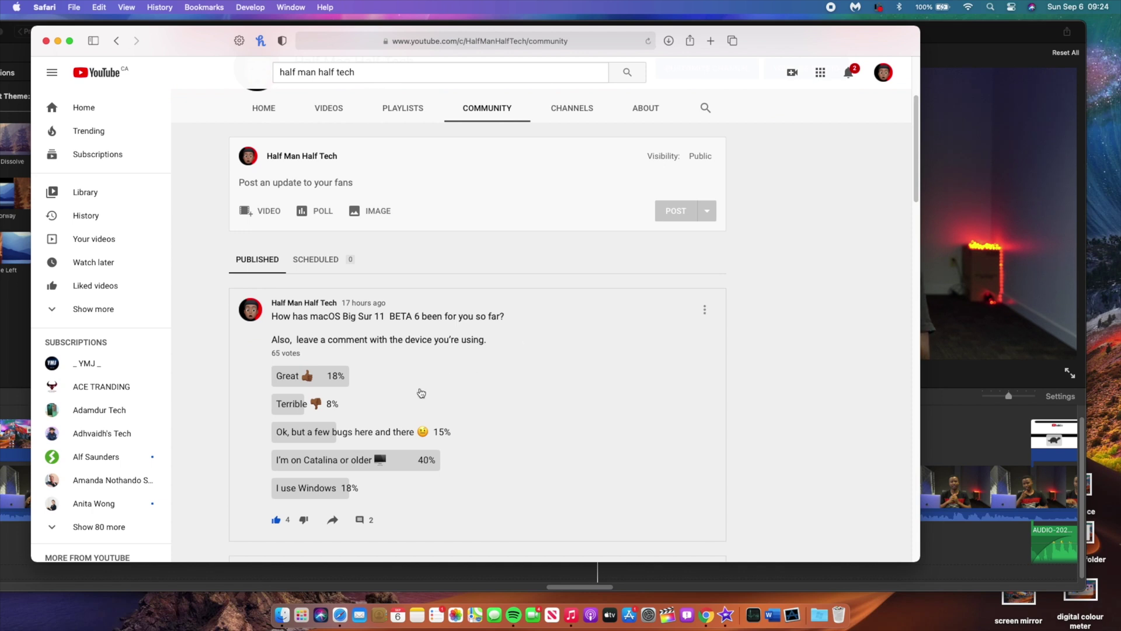
pyautogui.scroll(-2, 421, 393)
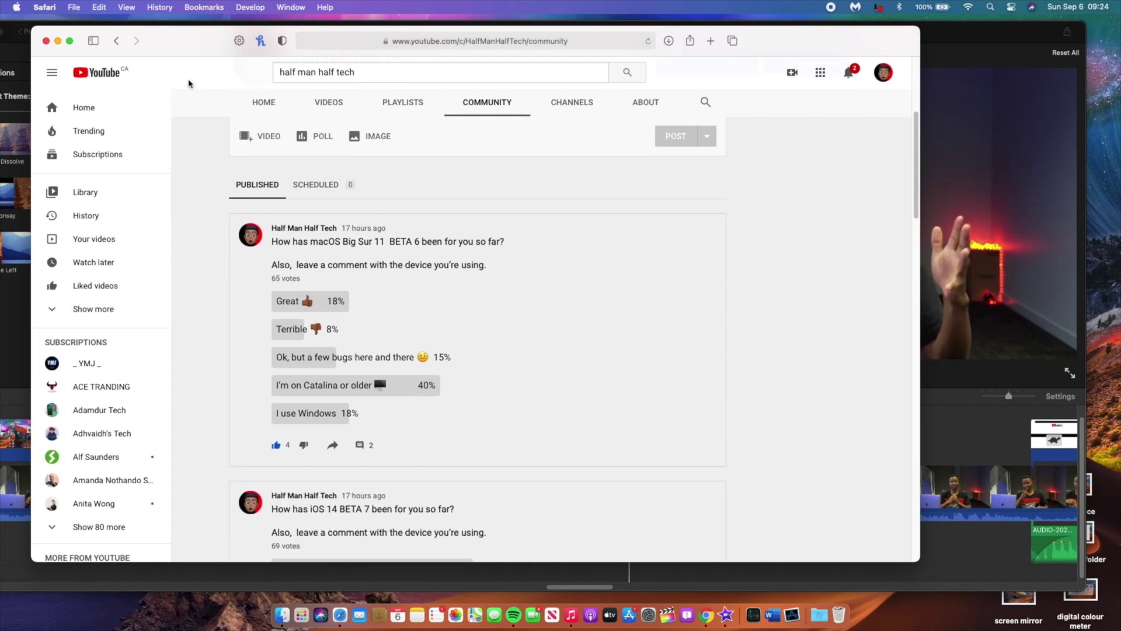
pyautogui.moveTo(350, 41); pyautogui.dragTo(418, 55)
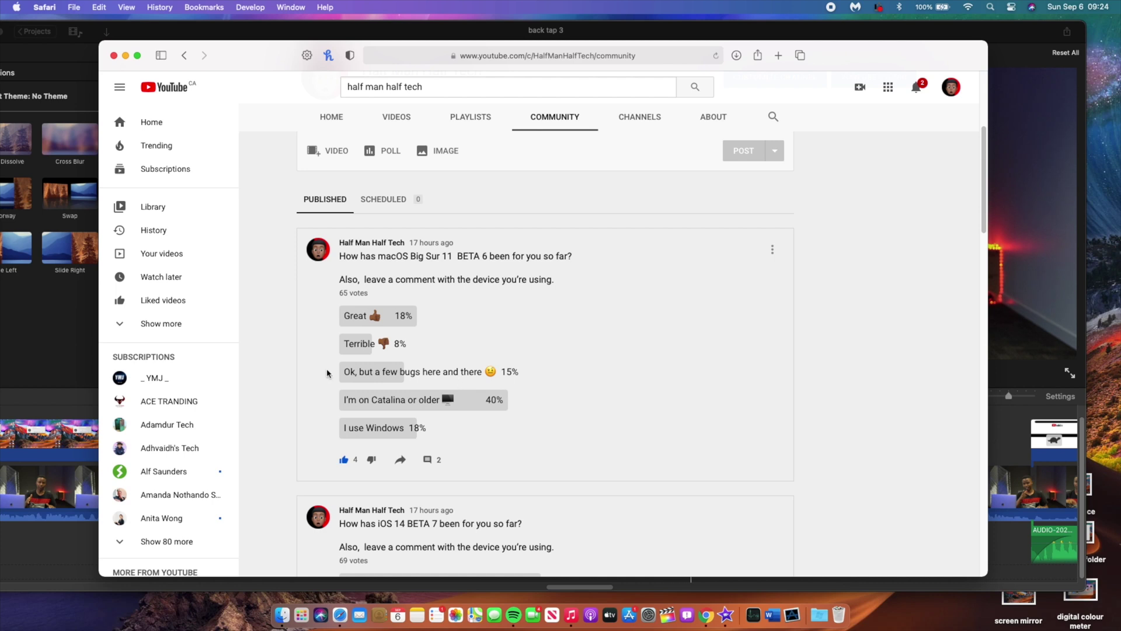
pyautogui.scroll(6, 370, 150)
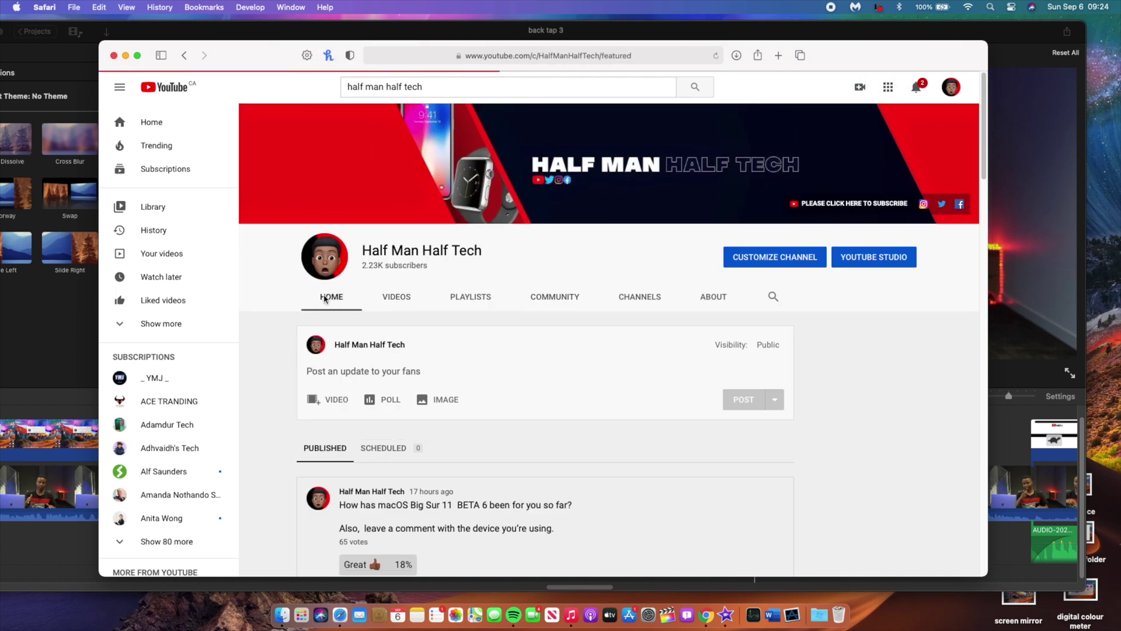
pyautogui.scroll(-3, 638, 353)
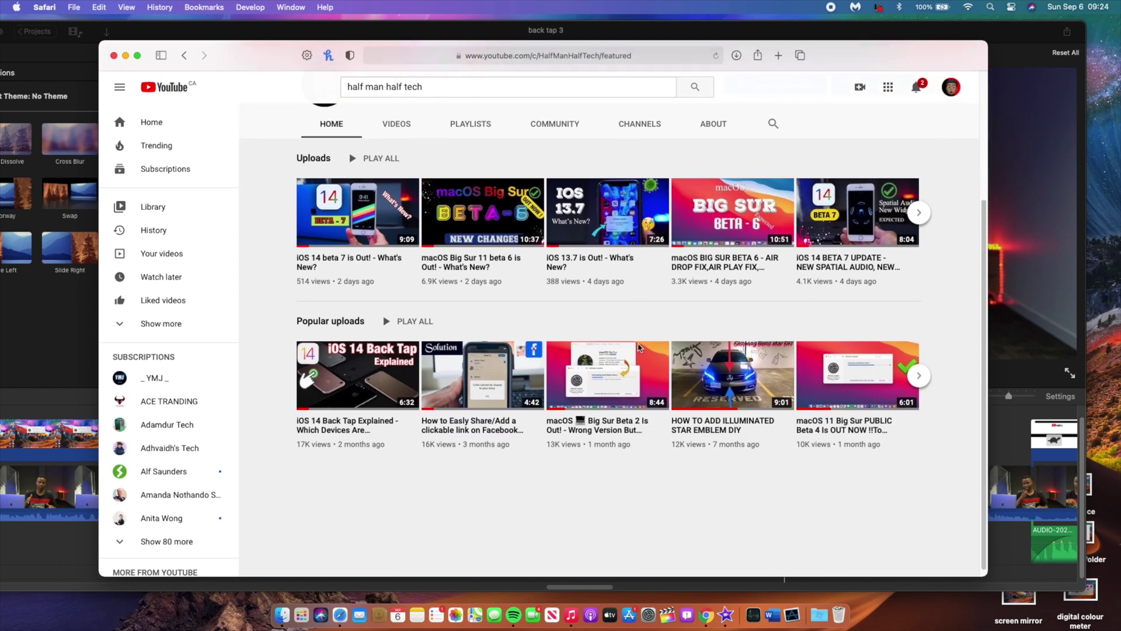
# - Show About Safari (Version 14.0) and About This Mac, then minimize the YouTube window
pyautogui.scroll(3, 638, 353)
pyautogui.click(17, 7)
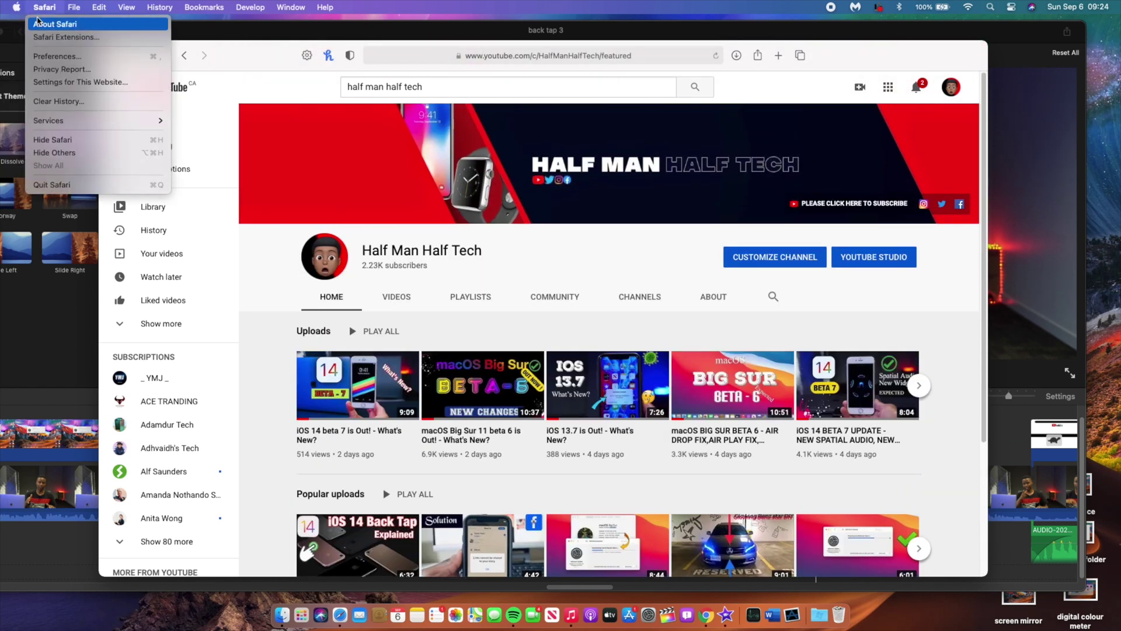
pyautogui.click(52, 20)
pyautogui.click(17, 7)
pyautogui.click(22, 26)
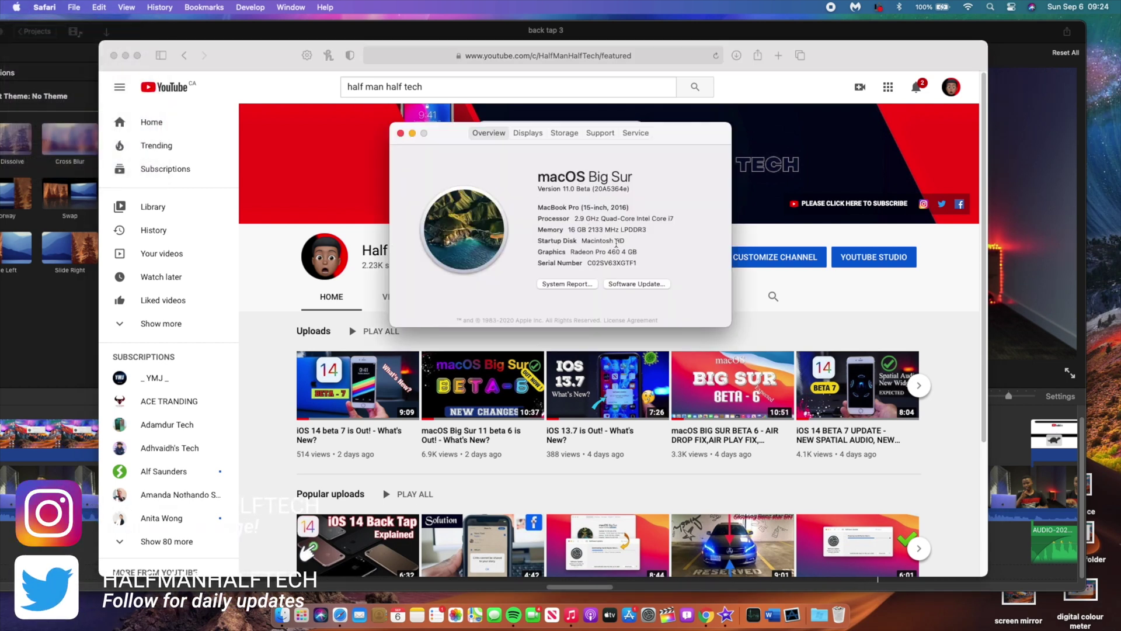
pyautogui.click(400, 133)
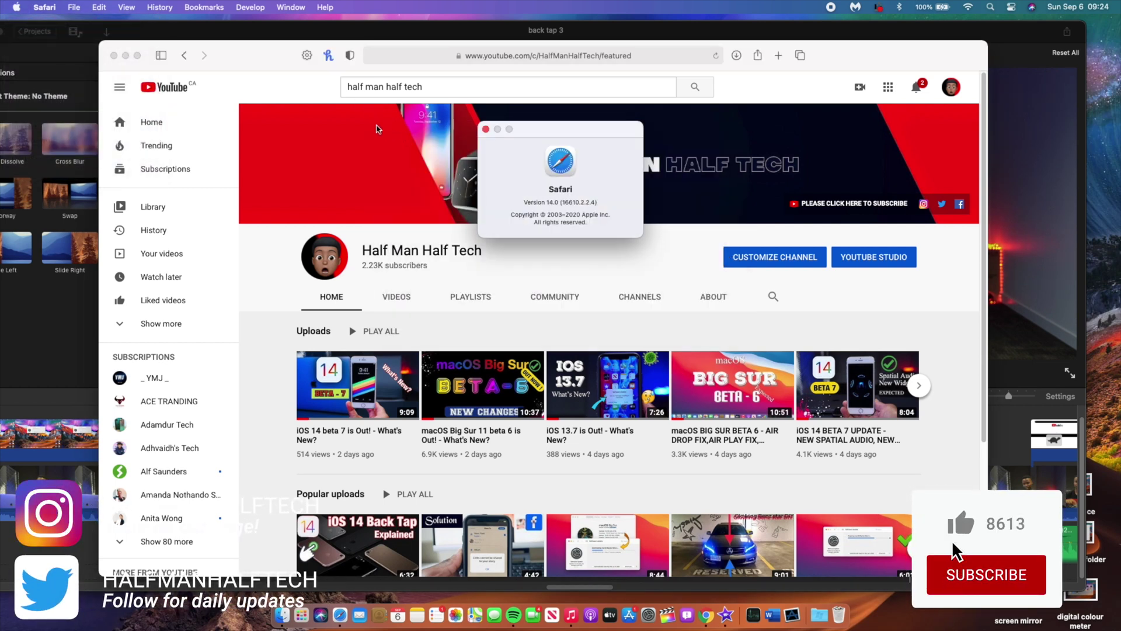
pyautogui.click(126, 56)
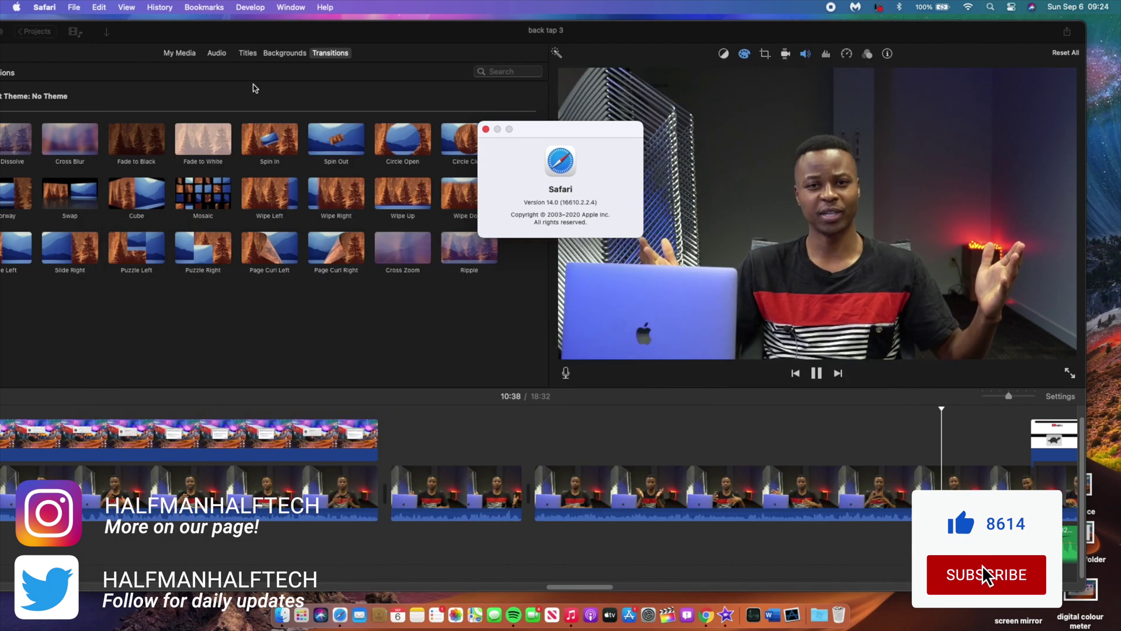